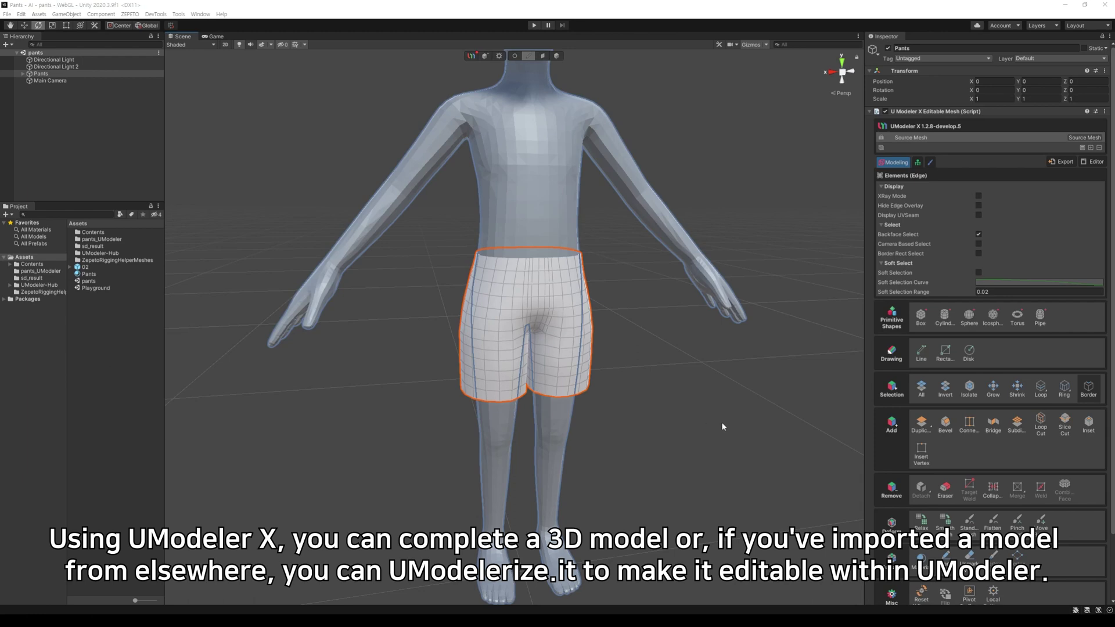
# Step: Move the Main Camera slightly farther from the character's front, to about Z 0.553
pyautogui.keyDown('alt'); pyautogui.moveTo(720, 421); pyautogui.dragTo(752, 398); pyautogui.keyUp('alt')
pyautogui.click(50, 81)
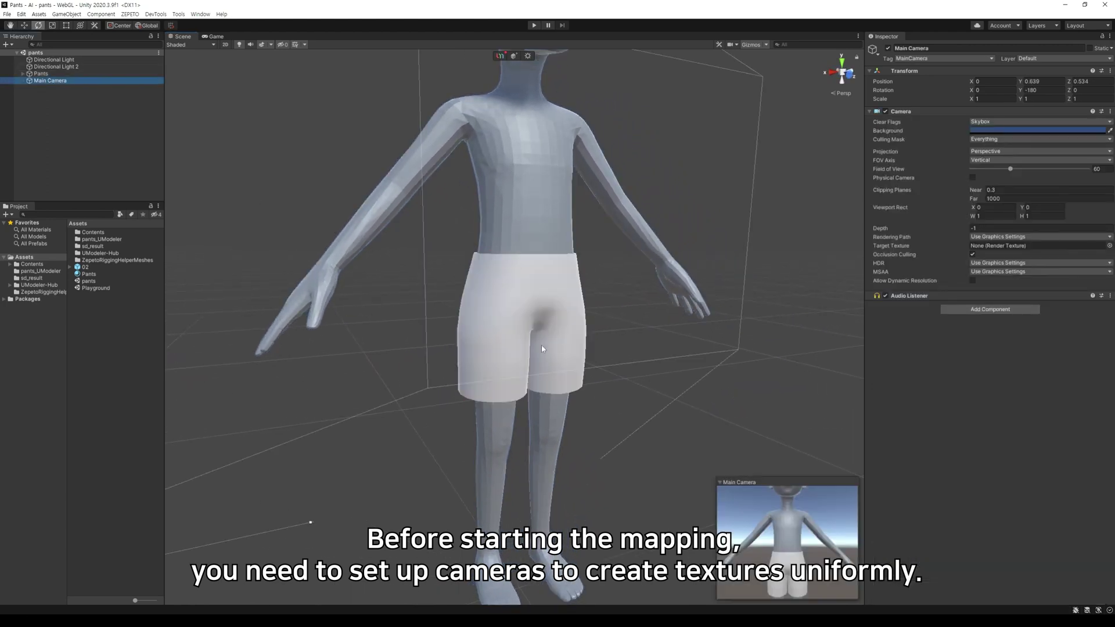
pyautogui.keyDown('alt'); pyautogui.moveTo(660, 411); pyautogui.dragTo(652, 448); pyautogui.keyUp('alt')
pyautogui.press('f')
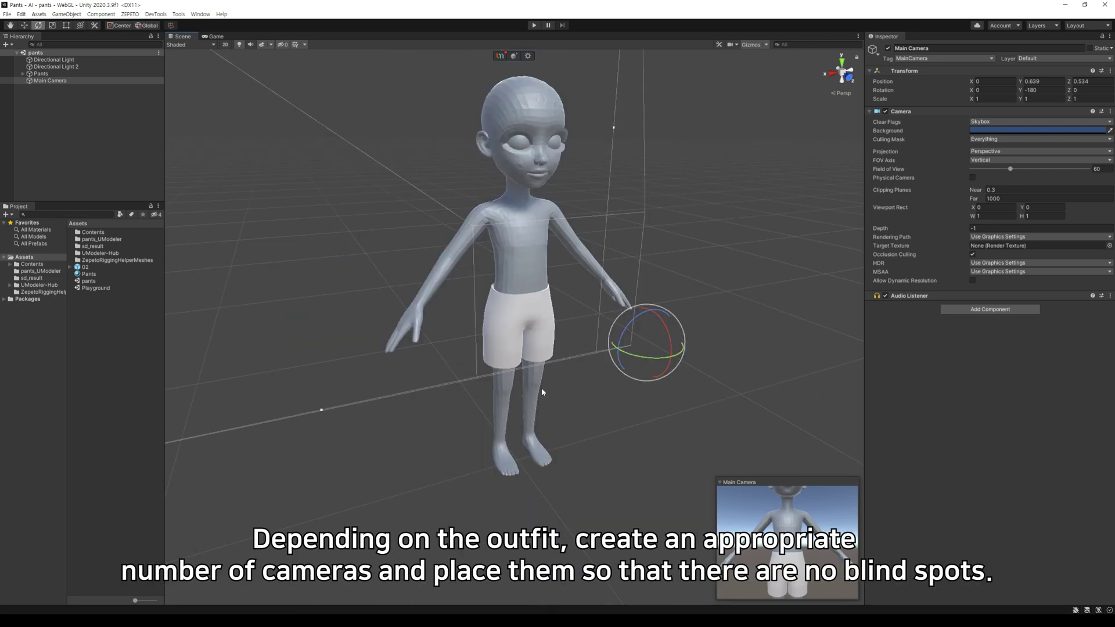
pyautogui.press('w')
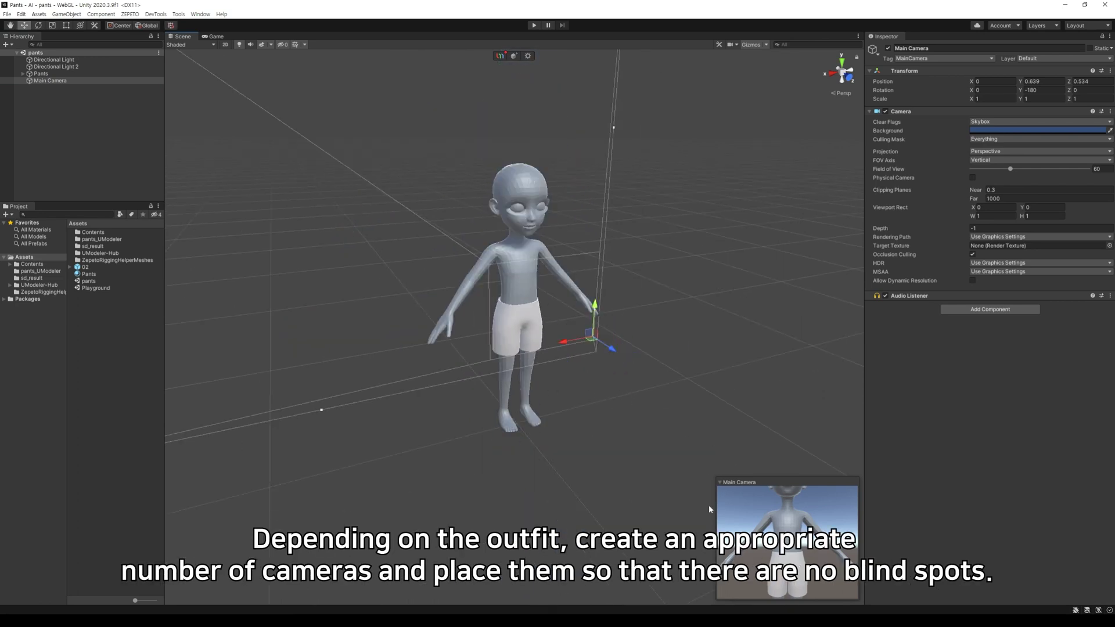
pyautogui.moveTo(614, 353); pyautogui.dragTo(619, 356)
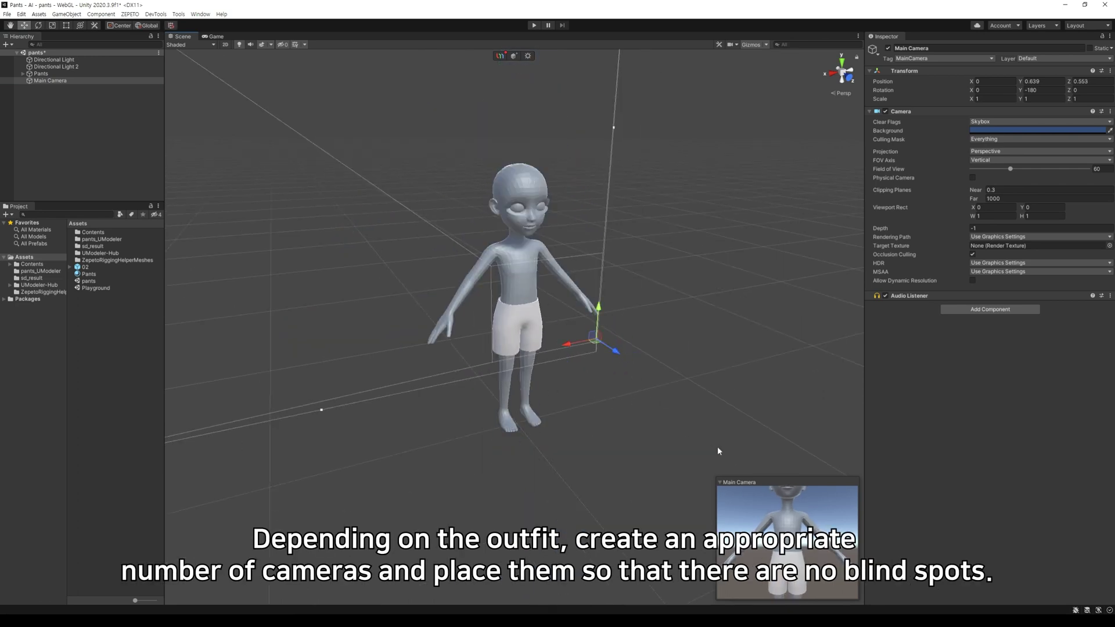
# Step: Duplicate the Main Camera and move the copy behind the character, to about Z -0.443
pyautogui.hotkey('ctrl', 'd')
pyautogui.keyDown('alt'); pyautogui.moveTo(563, 417); pyautogui.dragTo(448, 281); pyautogui.keyUp('alt')
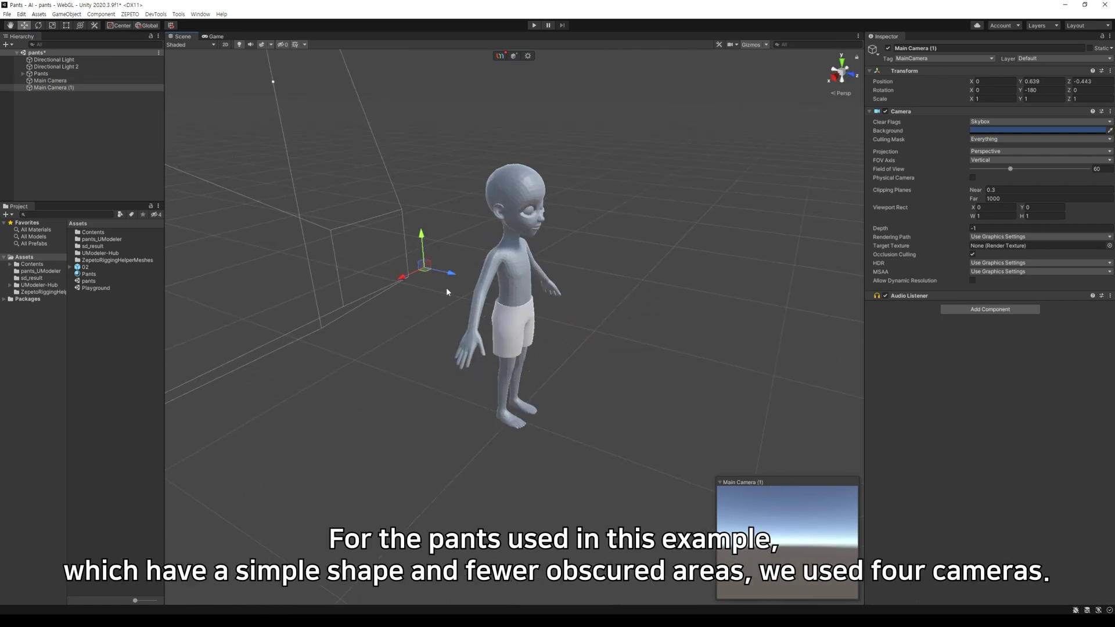
pyautogui.moveTo(414, 312); pyautogui.dragTo(465, 383, button='middle')
# Step: Turn the copied camera to face the character's back and set its Y rotation to exactly 0
pyautogui.press('e')
pyautogui.moveTo(469, 354); pyautogui.dragTo(343, 315)
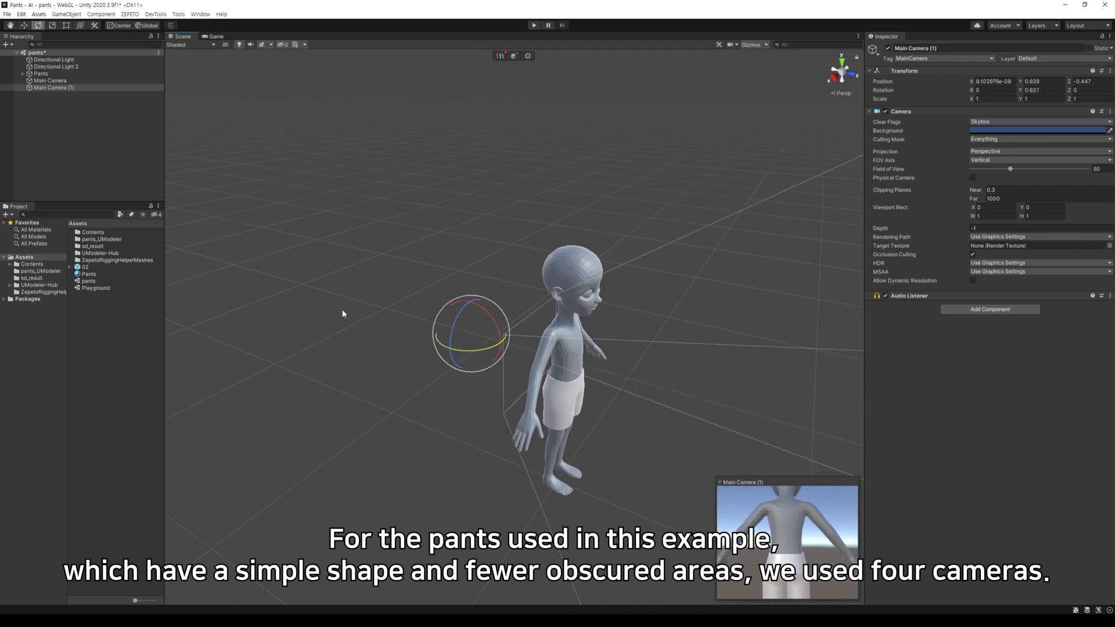
pyautogui.click(994, 82)
pyautogui.click(1040, 90)
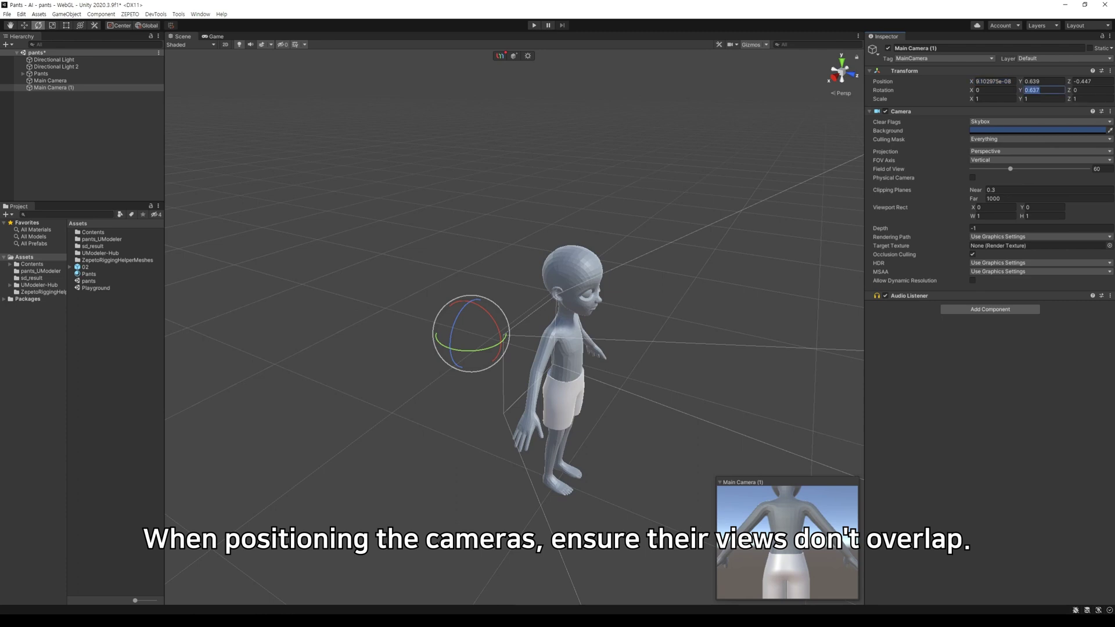
pyautogui.write('0')
pyautogui.press('Return')
# Step: Move the rear camera back and down to about Y 0.464, Z -0.535, and tilt it about 13.7 degrees on X
pyautogui.press('w')
pyautogui.moveTo(619, 314); pyautogui.dragTo(576, 312, button='middle')
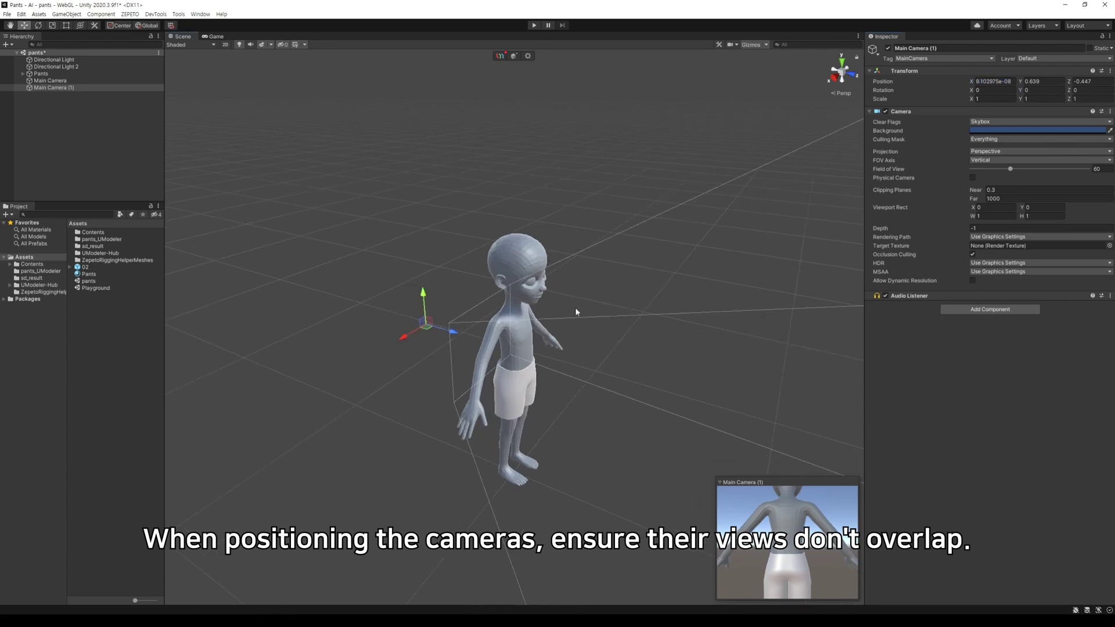
pyautogui.moveTo(460, 331); pyautogui.dragTo(443, 327)
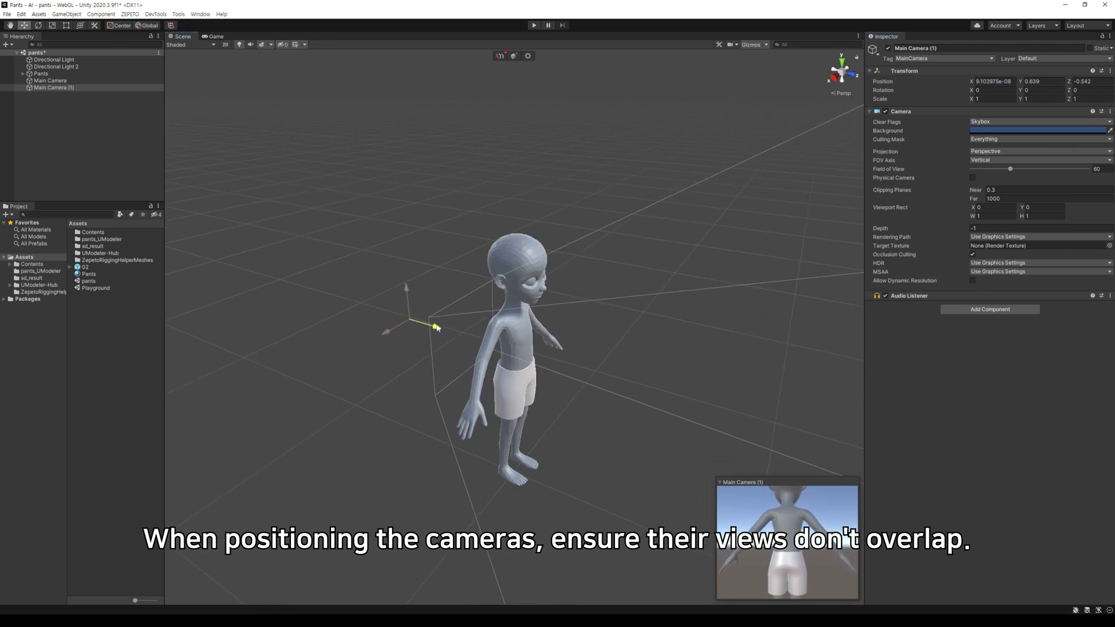
pyautogui.moveTo(409, 292); pyautogui.dragTo(418, 323)
pyautogui.press('e')
pyautogui.press('w')
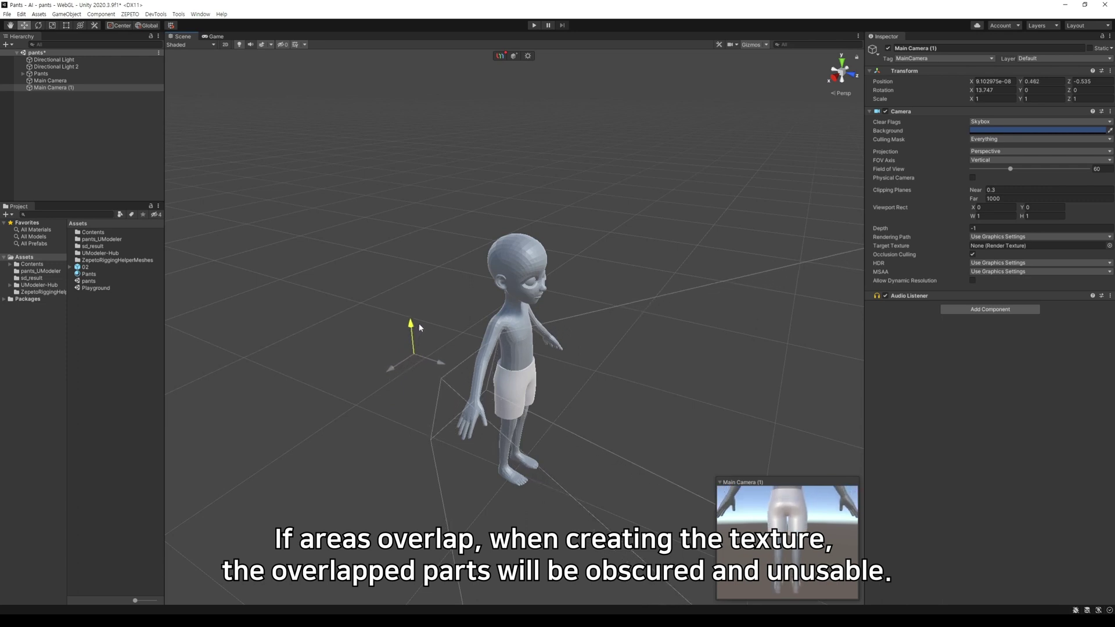
# Step: Duplicate the rear camera and place the copy beside the character at about X 0.977, Z -0.06, rotated about -107.8 degrees on Y
pyautogui.click(51, 82)
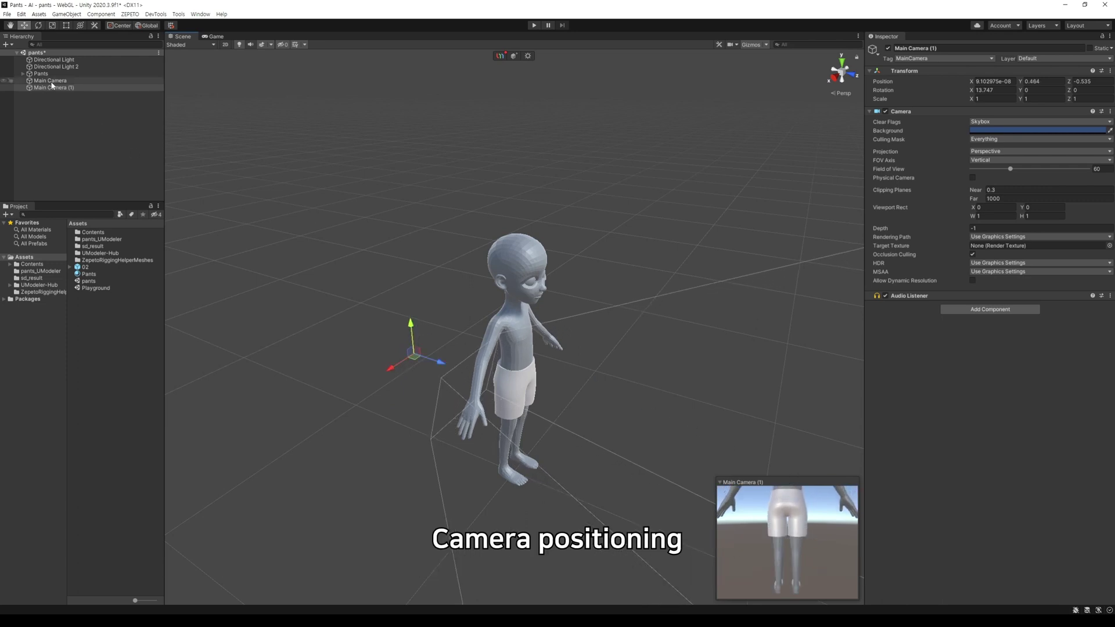
pyautogui.click(63, 88)
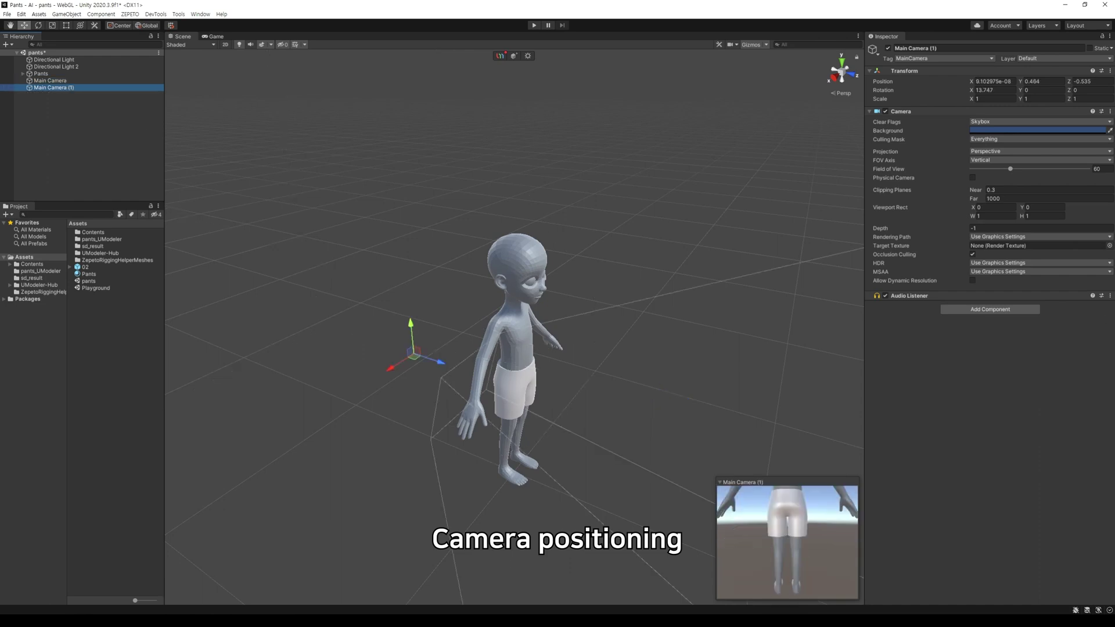
pyautogui.keyDown('alt'); pyautogui.moveTo(575, 391); pyautogui.dragTo(398, 406); pyautogui.keyUp('alt')
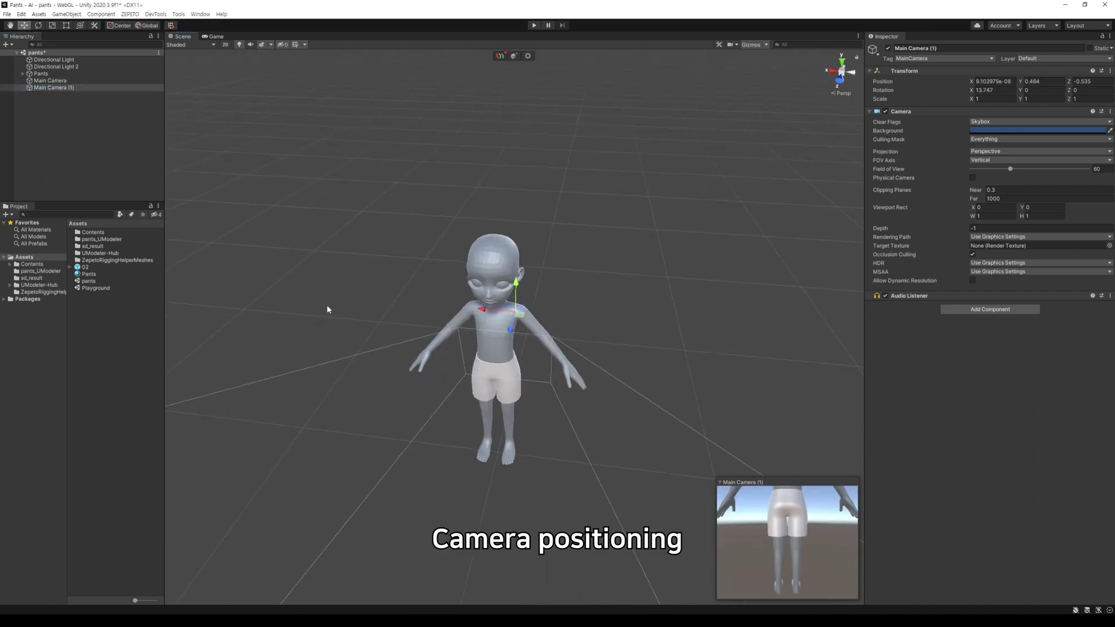
pyautogui.hotkey('ctrl', 'd')
pyautogui.moveTo(499, 332); pyautogui.dragTo(437, 312)
pyautogui.press('e')
pyautogui.press('w')
pyautogui.moveTo(330, 315); pyautogui.dragTo(285, 366)
# Step: Set the side camera's X rotation to 0, move it in to about X 0.519 and turn it to about -58 degrees on Y
pyautogui.click(988, 90)
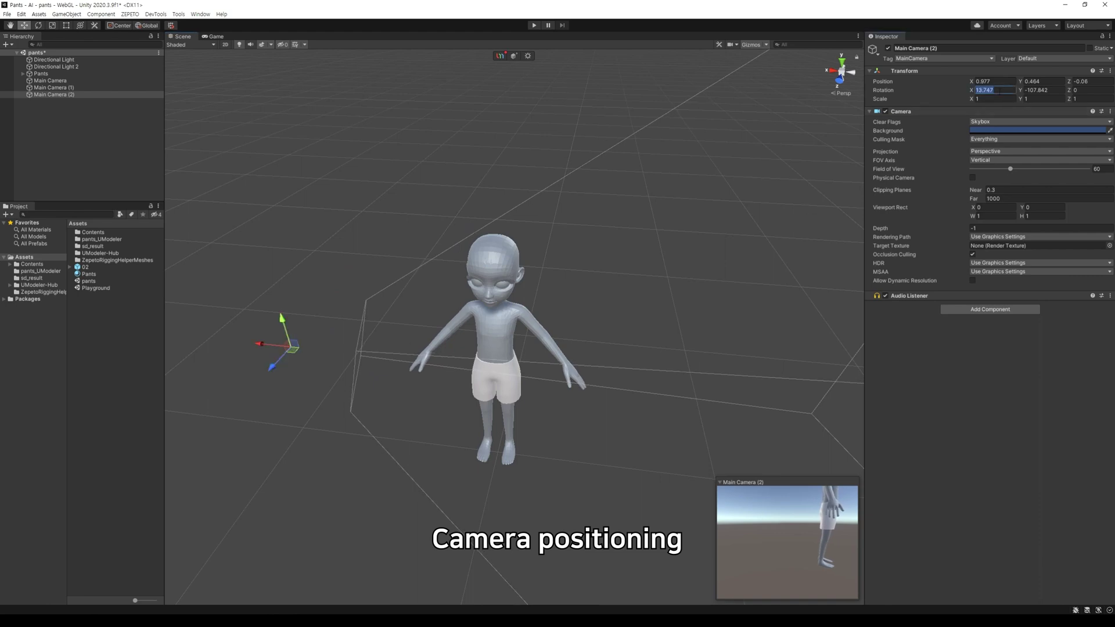
pyautogui.write('0')
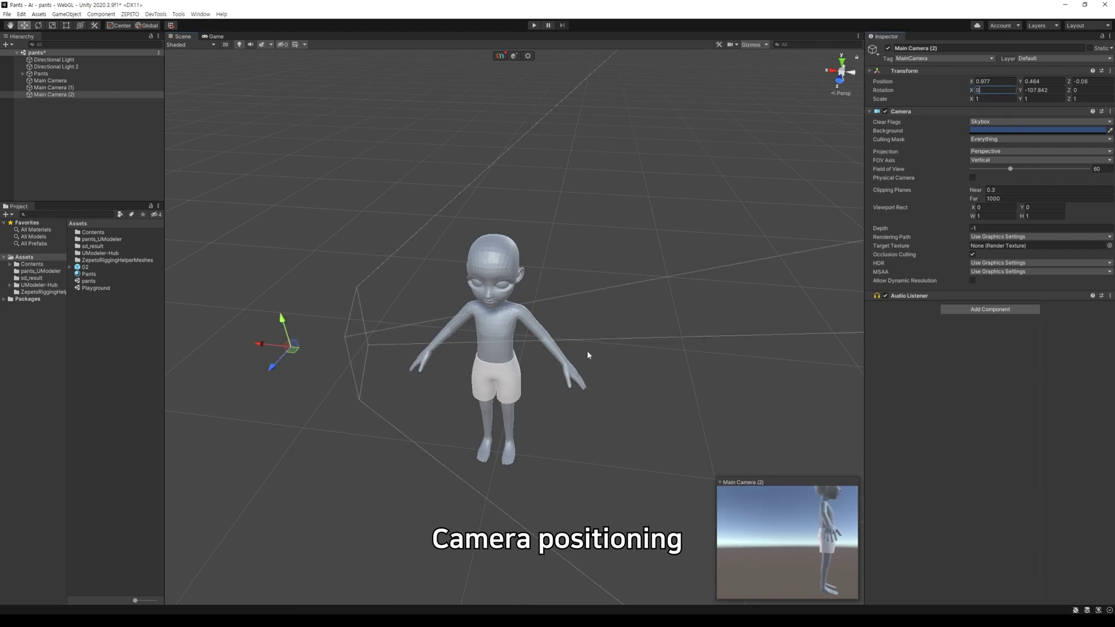
pyautogui.moveTo(588, 353); pyautogui.dragTo(643, 360, button='middle')
pyautogui.moveTo(307, 348); pyautogui.dragTo(399, 391)
pyautogui.press('e')
pyautogui.moveTo(567, 360); pyautogui.dragTo(545, 385, button='middle')
pyautogui.keyDown('alt'); pyautogui.moveTo(545, 386); pyautogui.dragTo(575, 420); pyautogui.keyUp('alt')
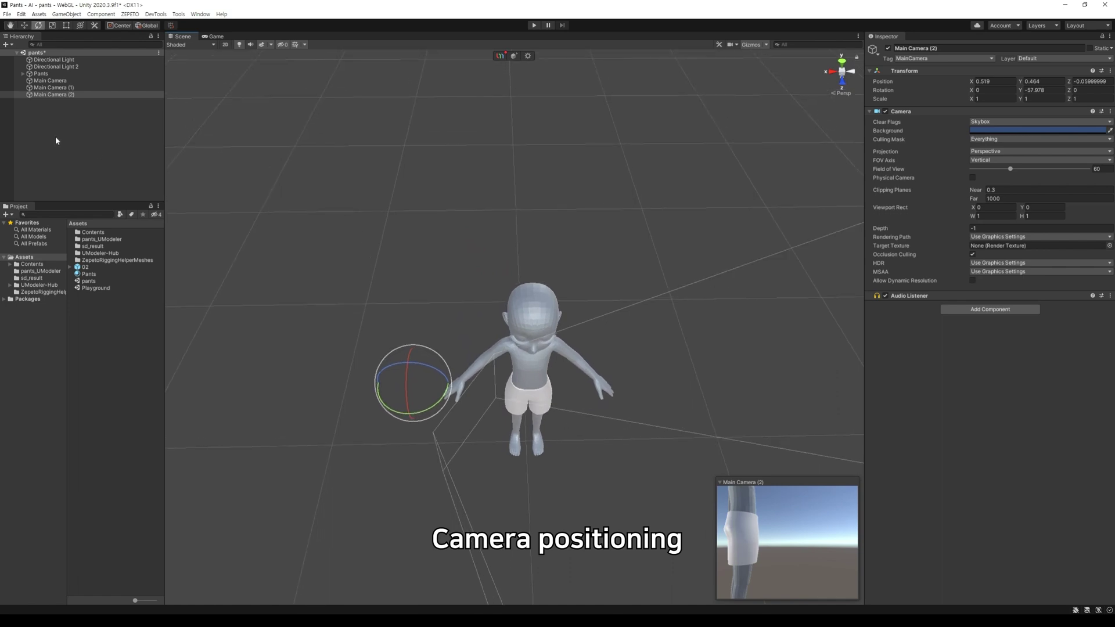
# Step: Duplicate the side camera, Main Camera (2), and move the copy to the character's opposite side at about X -0.553
pyautogui.click(63, 95)
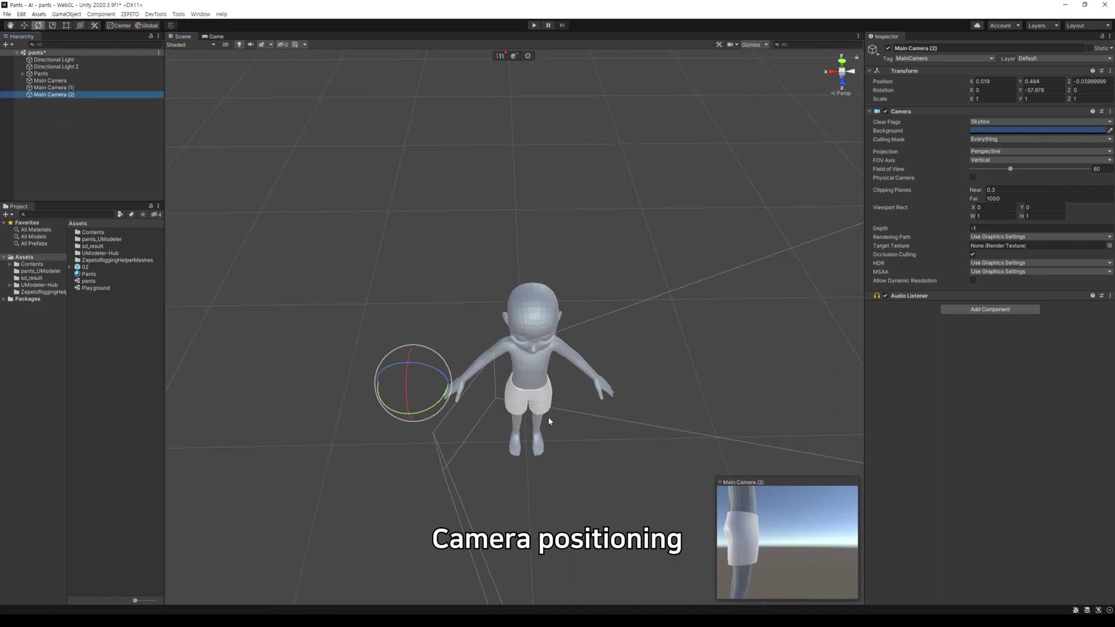
pyautogui.click(72, 88)
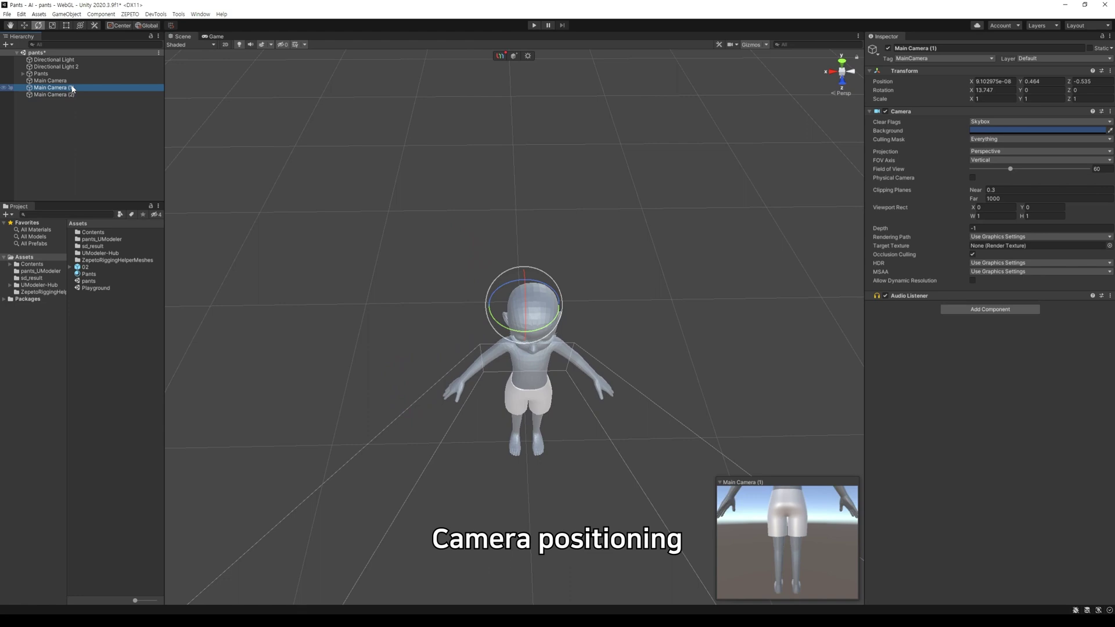
pyautogui.click(74, 95)
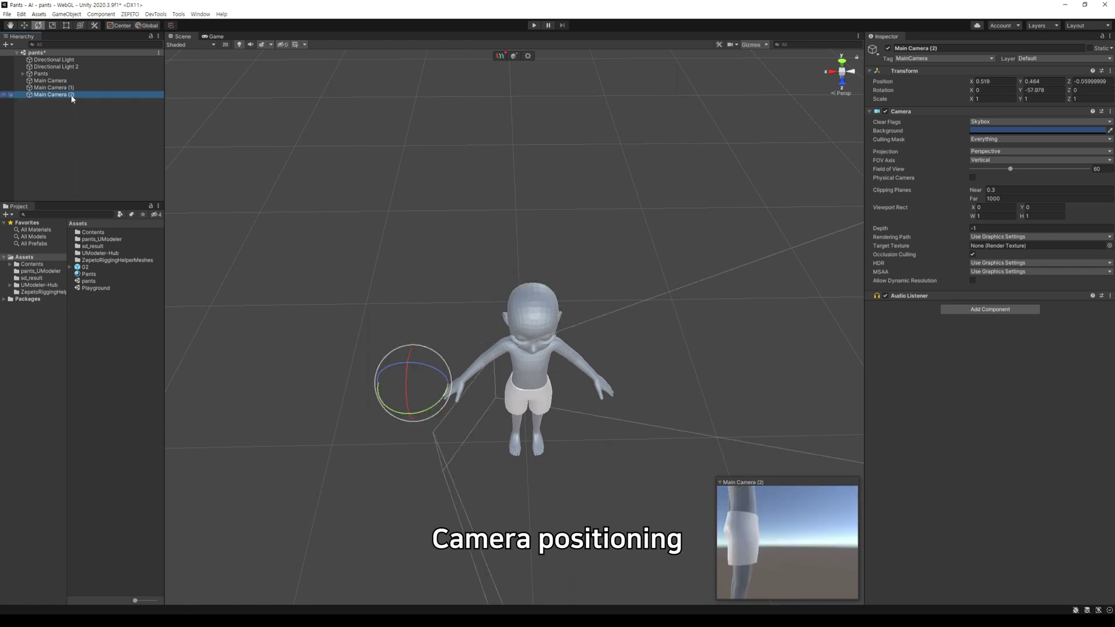
pyautogui.hotkey('ctrl', 'd')
pyautogui.press('w')
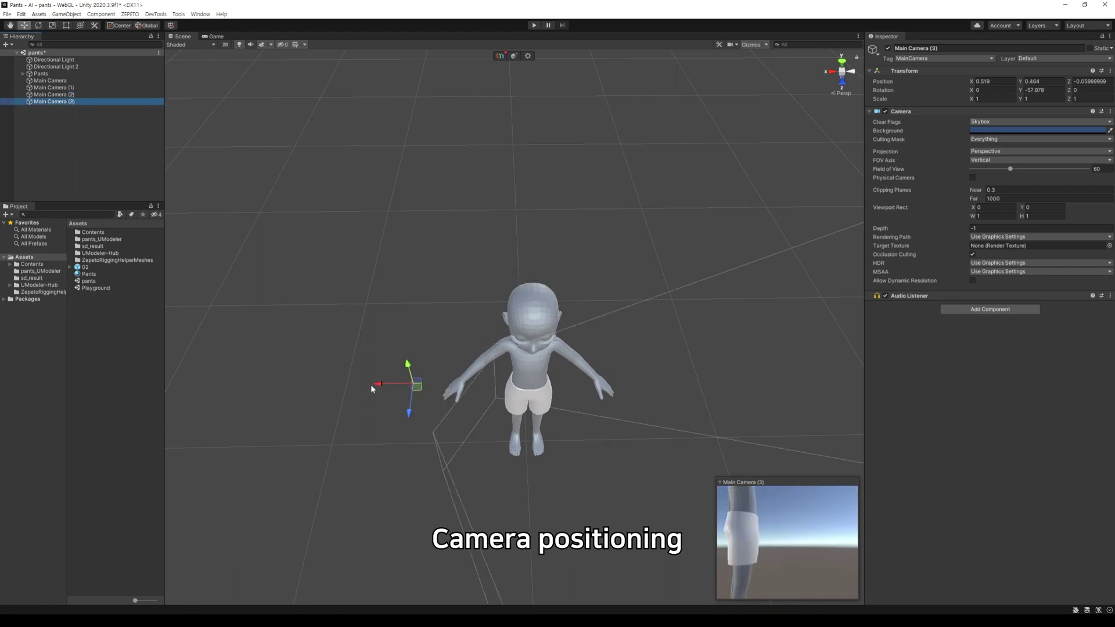
pyautogui.moveTo(374, 386); pyautogui.dragTo(624, 384)
pyautogui.press('e')
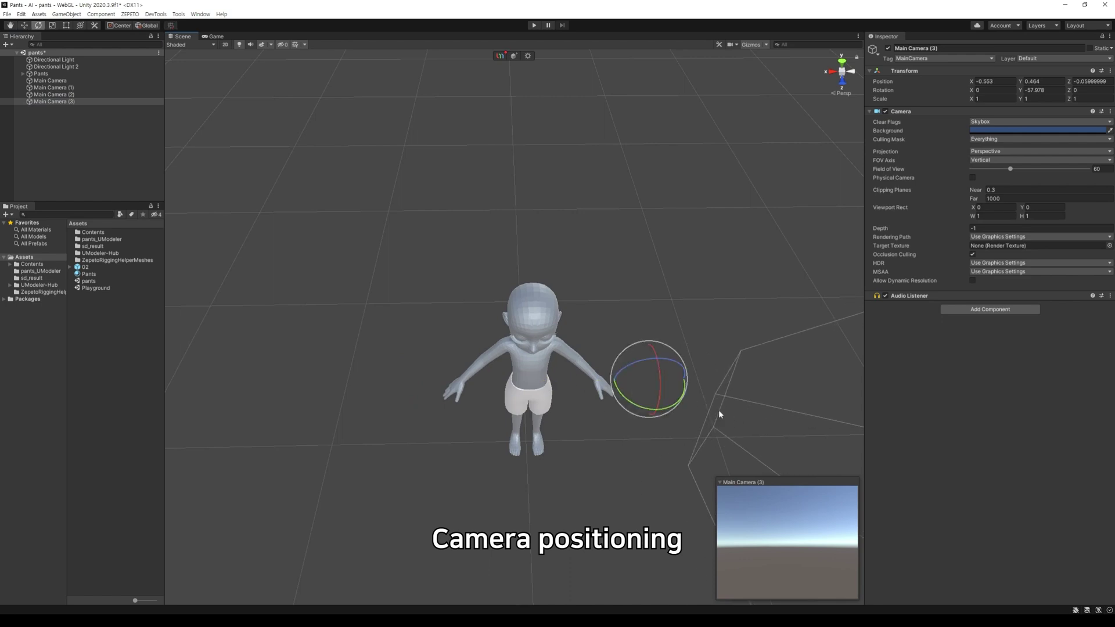
# Step: Rotate Main Camera (3) around Y to face the pants and shift it to about X -0.561
pyautogui.moveTo(677, 408); pyautogui.dragTo(512, 417)
pyautogui.press('w')
pyautogui.moveTo(614, 379); pyautogui.dragTo(706, 402)
pyautogui.press('e')
pyautogui.press('w')
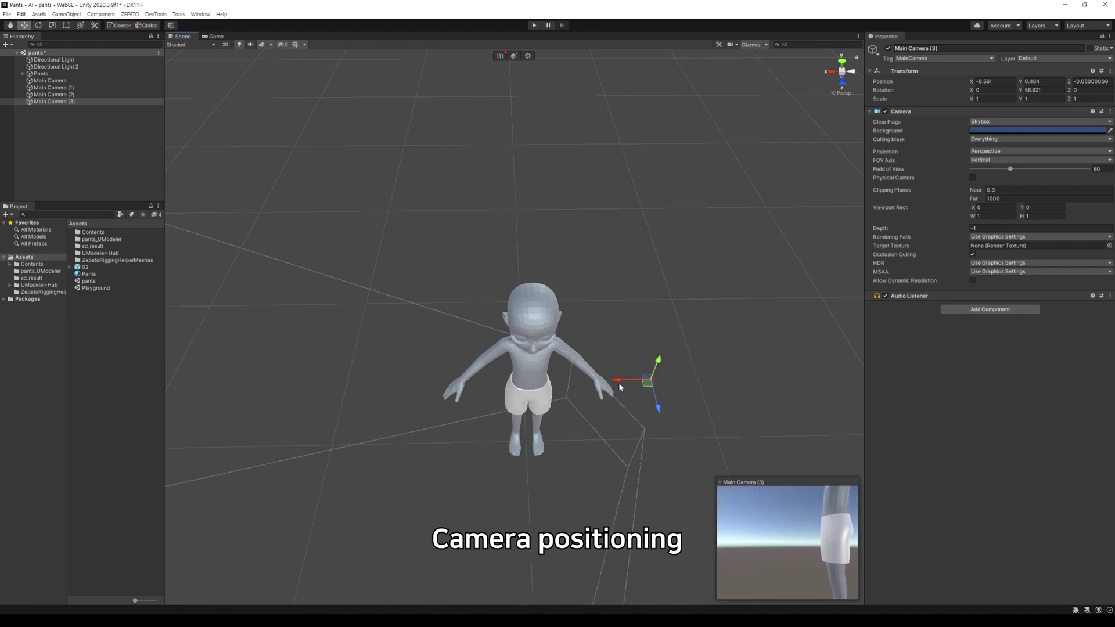
# Step: Fine-tune Main Camera (3) to about X -0.529, comparing its framing with the opposite side camera
pyautogui.moveTo(617, 385); pyautogui.dragTo(607, 386)
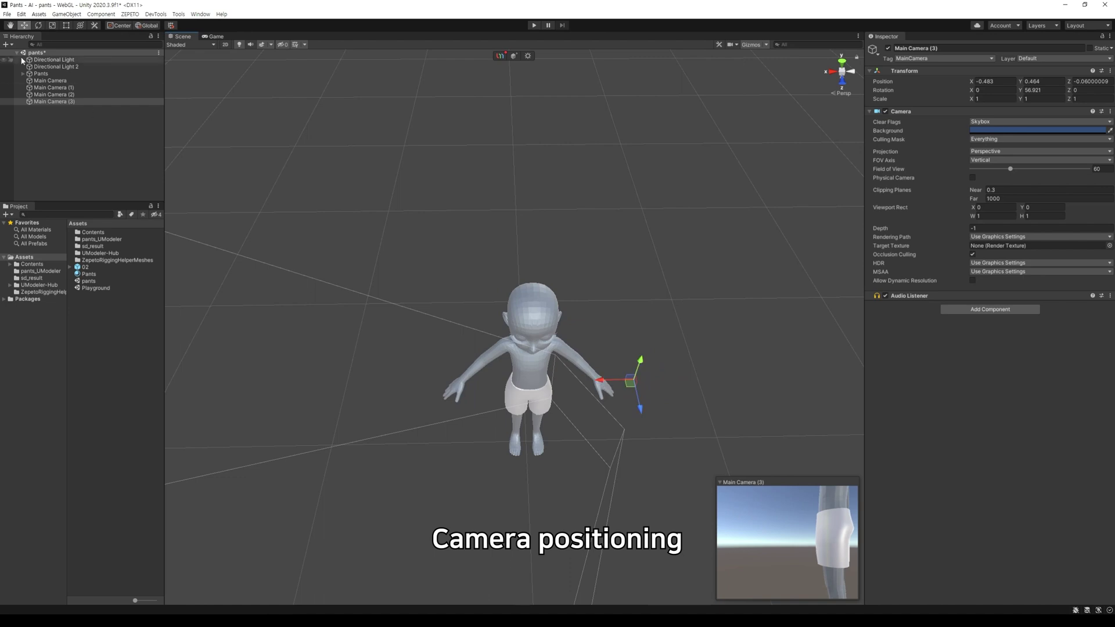
pyautogui.click(67, 95)
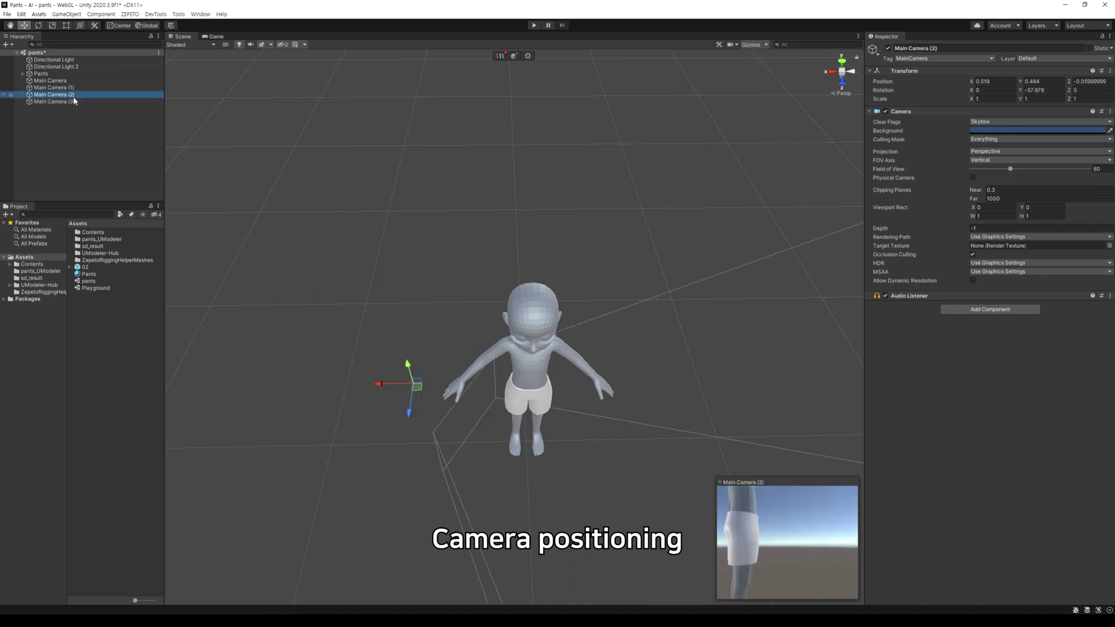
pyautogui.click(73, 102)
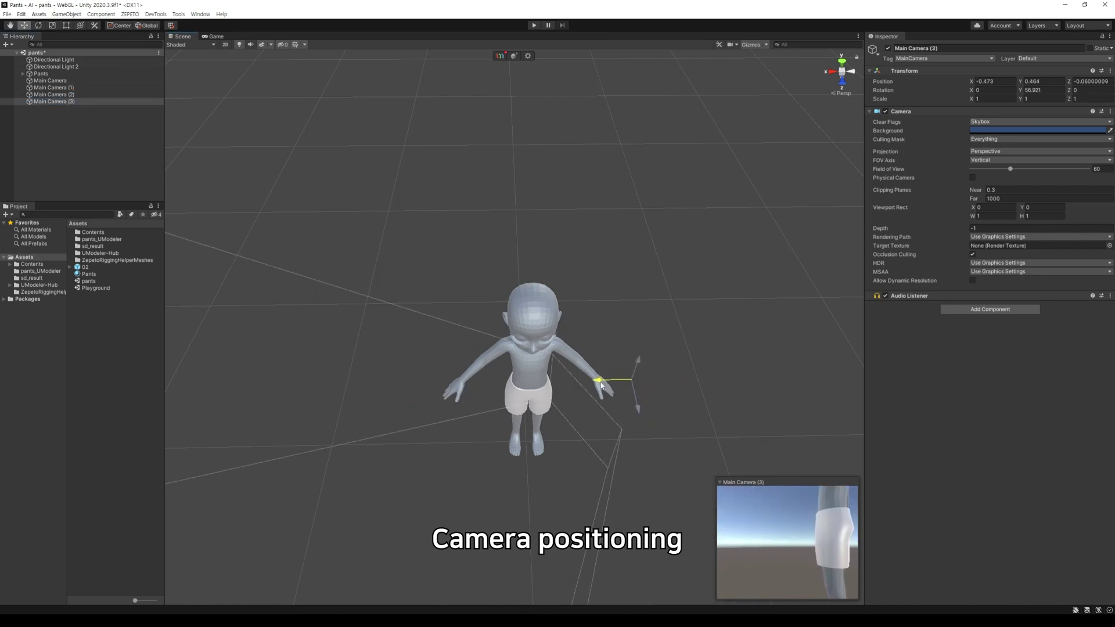
pyautogui.moveTo(603, 385); pyautogui.dragTo(614, 385)
pyautogui.click(58, 88)
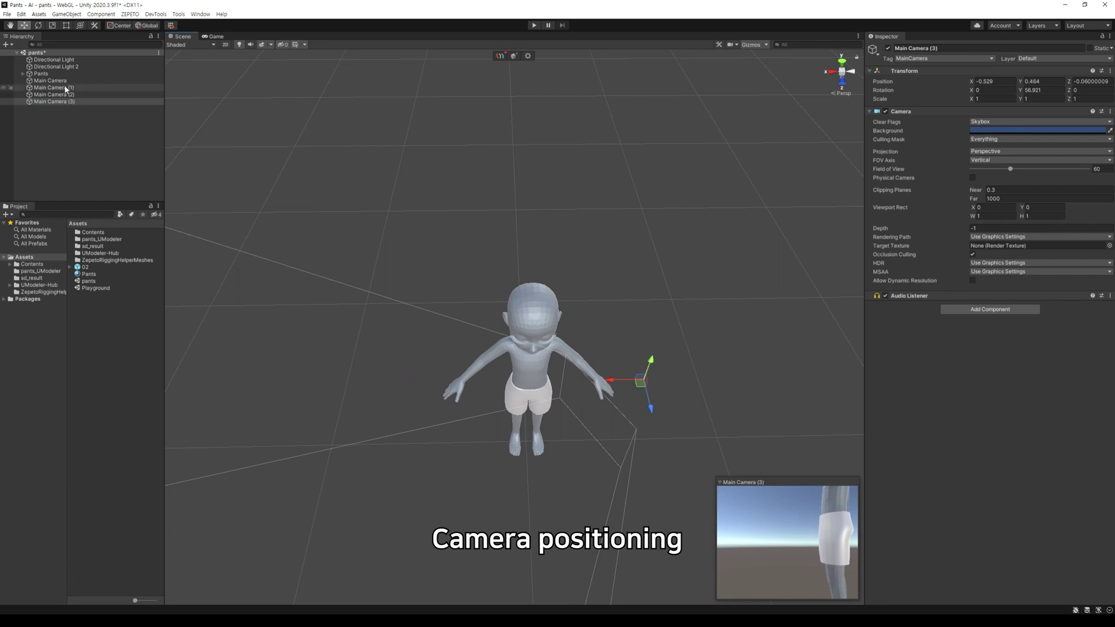
pyautogui.hotkey('ctrl', 's')
# Step: Select the Pants object and switch its editable mesh to Painting 3D mode
pyautogui.keyDown('alt'); pyautogui.moveTo(605, 439); pyautogui.dragTo(582, 328); pyautogui.keyUp('alt')
pyautogui.click(41, 74)
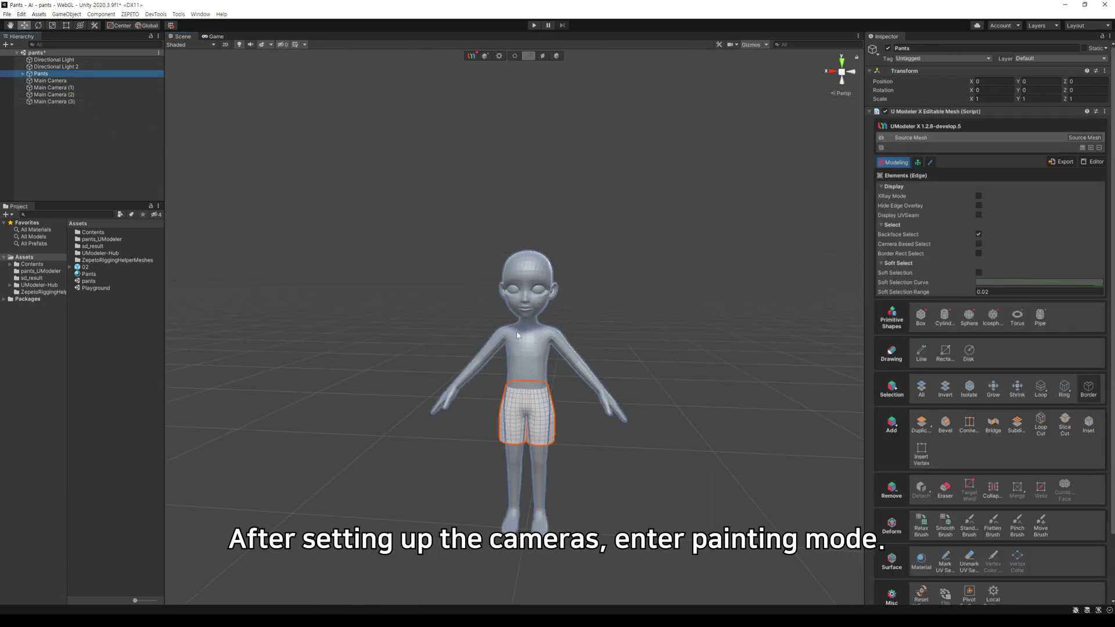
pyautogui.click(929, 162)
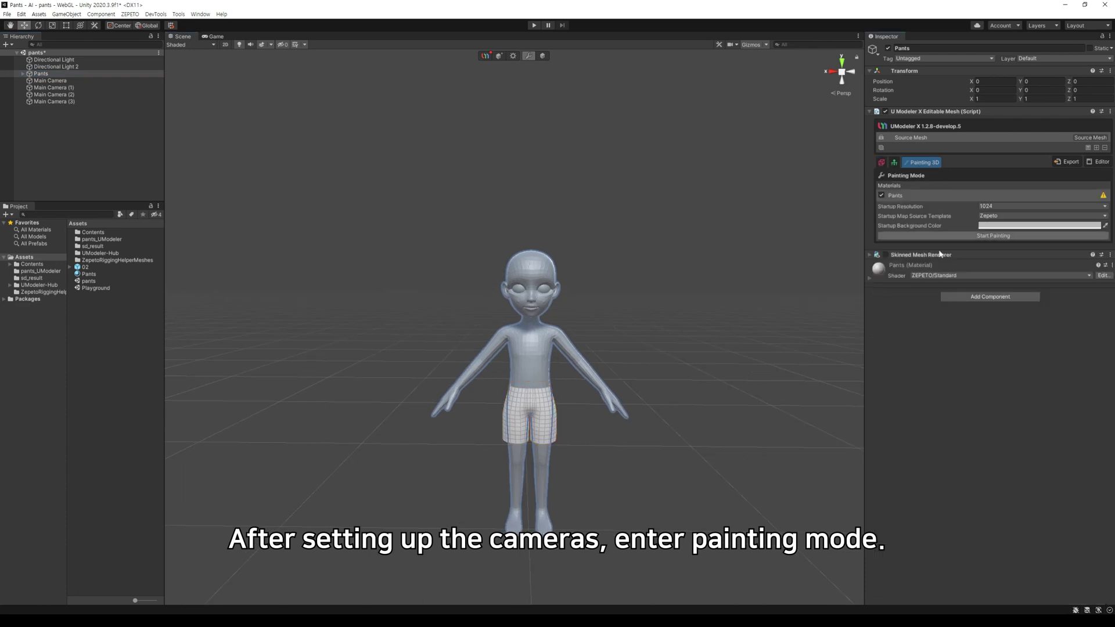
# Step: Start painting the pants with a startup resolution of 512 and the Zepeto map source template
pyautogui.click(1005, 206)
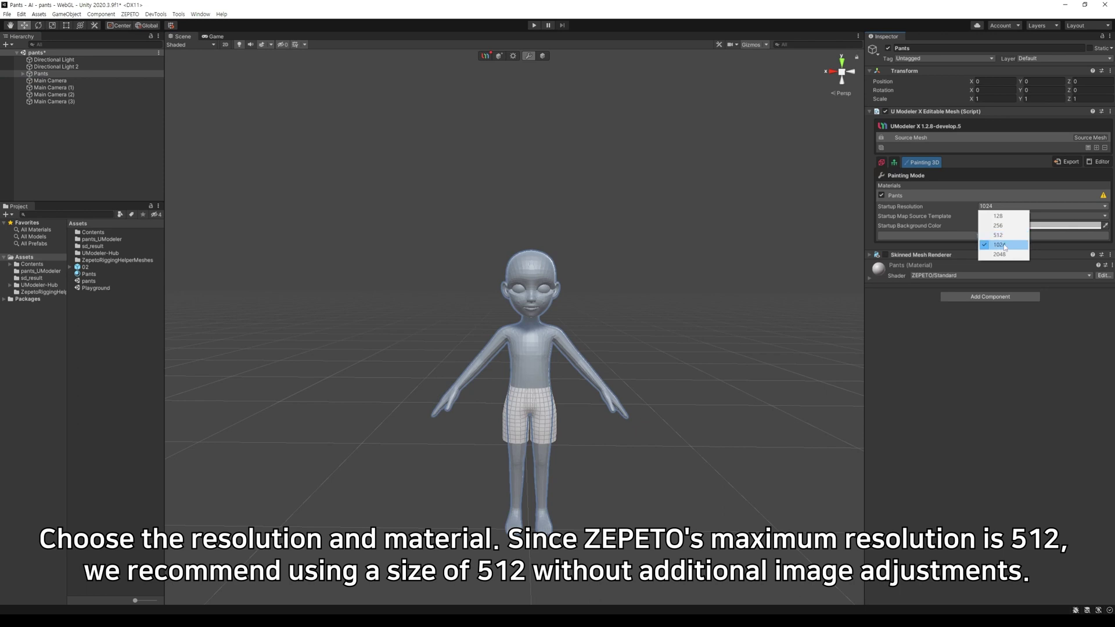
pyautogui.click(1004, 247)
pyautogui.click(1003, 207)
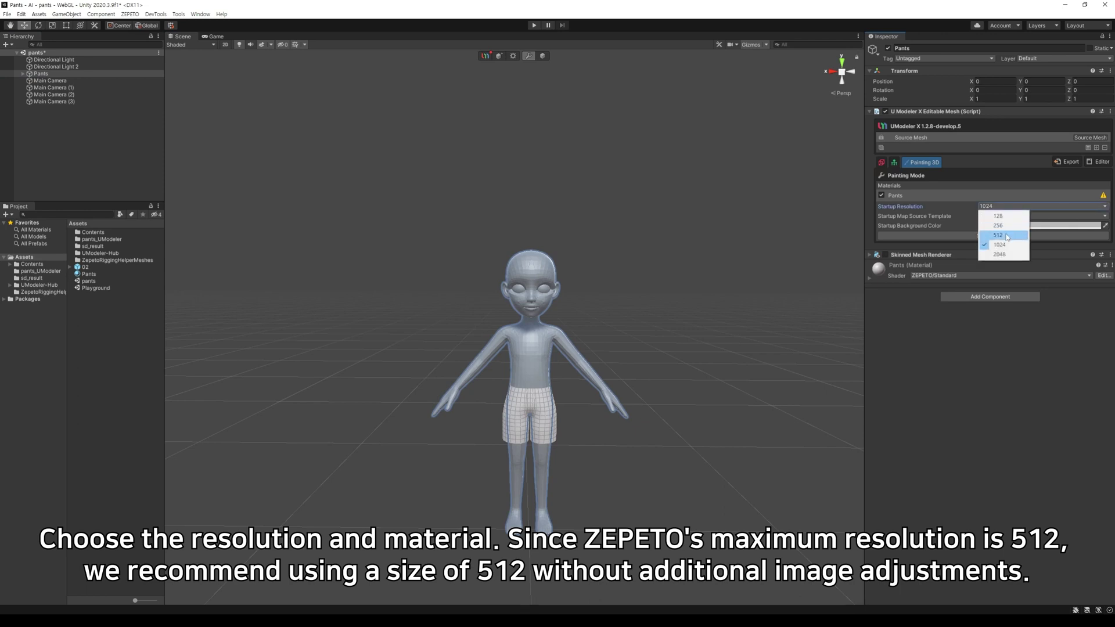
pyautogui.click(1005, 235)
pyautogui.click(1008, 218)
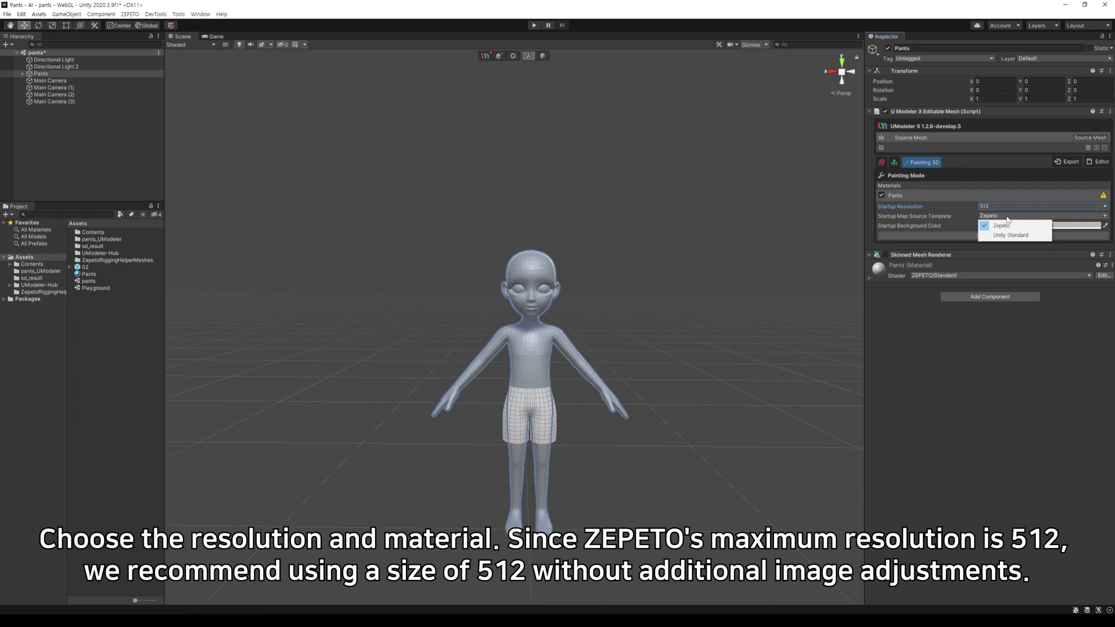
pyautogui.click(1003, 225)
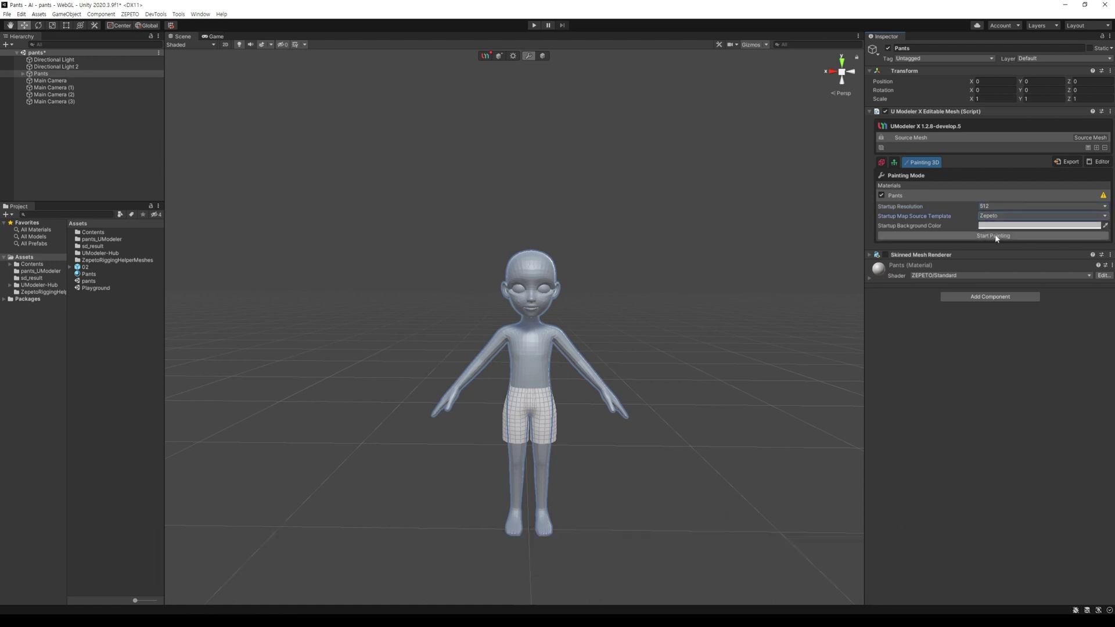
pyautogui.click(995, 235)
# Step: Frame the pants closely and switch the painting properties to AI texture generation
pyautogui.keyDown('alt'); pyautogui.moveTo(653, 388); pyautogui.dragTo(661, 353); pyautogui.keyUp('alt')
pyautogui.scroll(10, 661, 353)
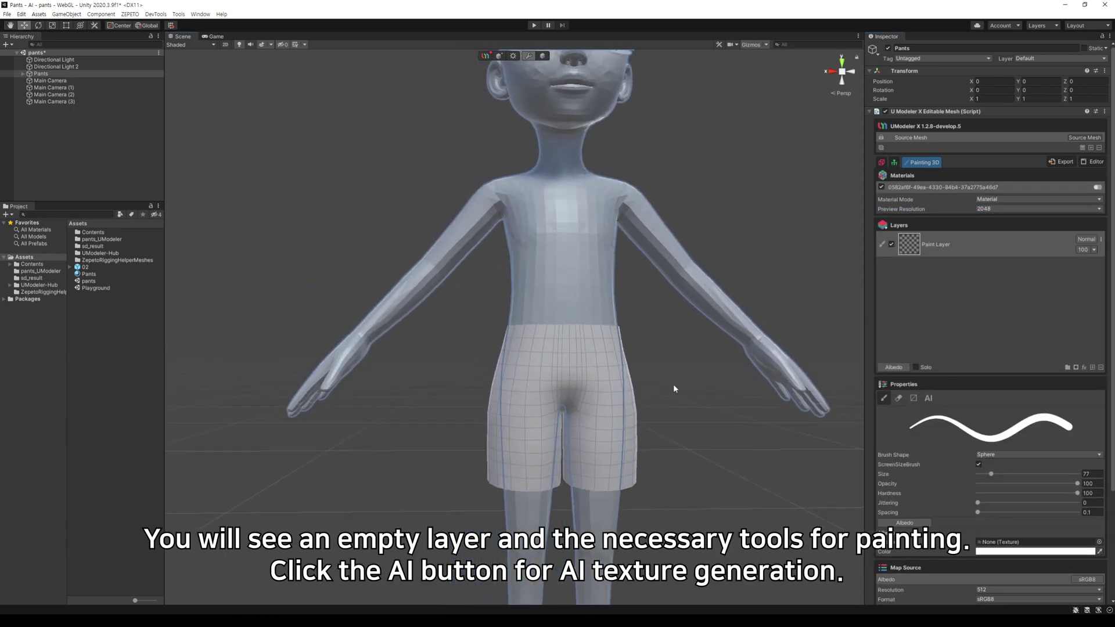
pyautogui.moveTo(684, 381)
pyautogui.mouseDown(button='middle')
pyautogui.moveTo(681, 401)
pyautogui.moveTo(672, 373)
pyautogui.mouseUp(button='middle')
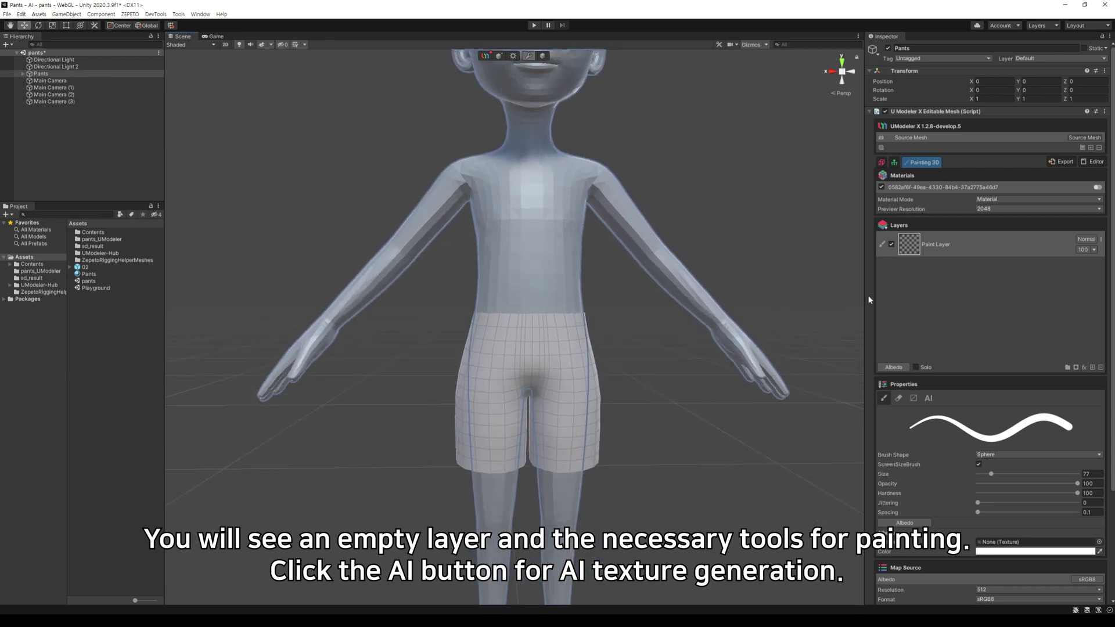
pyautogui.scroll(-3, 1020, 319)
pyautogui.click(929, 320)
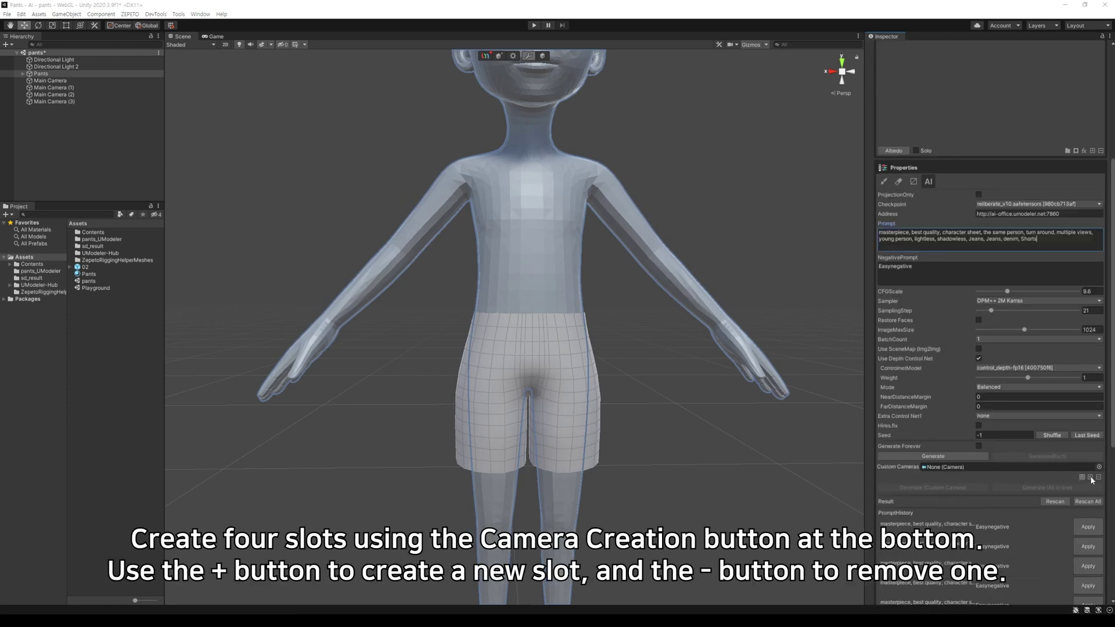
# Step: Create four custom camera slots and assign Main Camera, Main Camera (1), Main Camera (2) and Main Camera (3) to them in order
pyautogui.click(1091, 487)
pyautogui.click(1090, 498)
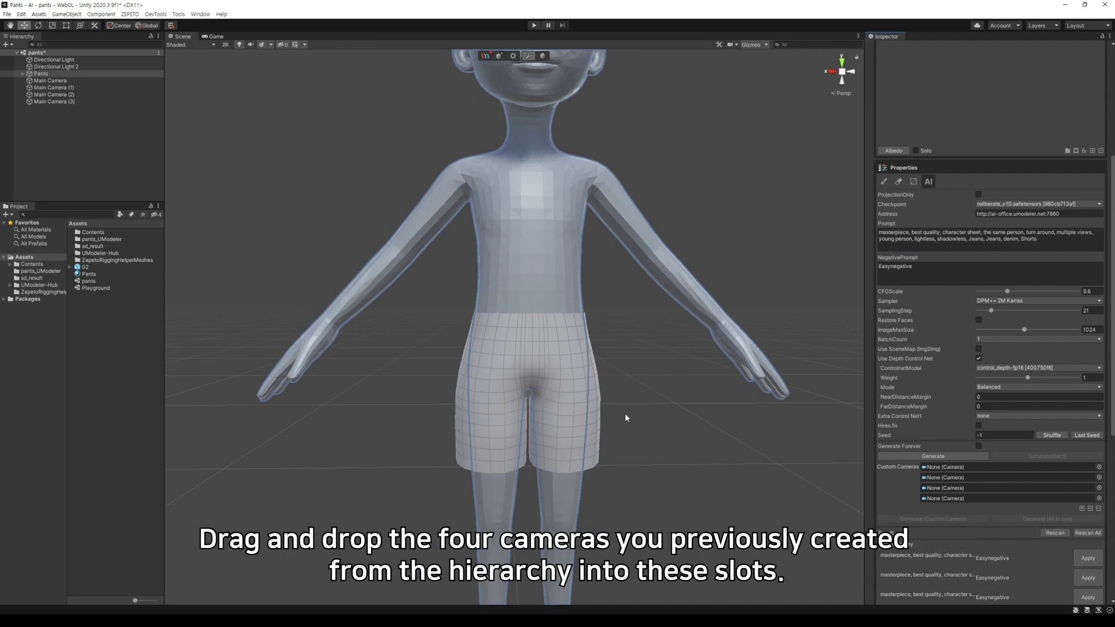
pyautogui.click(50, 80)
pyautogui.keyDown('shift'); pyautogui.click(54, 101); pyautogui.keyUp('shift')
pyautogui.moveTo(54, 101); pyautogui.dragTo(967, 479)
pyautogui.moveTo(69, 95); pyautogui.dragTo(952, 488)
pyautogui.click(71, 102)
pyautogui.moveTo(70, 103); pyautogui.dragTo(952, 498)
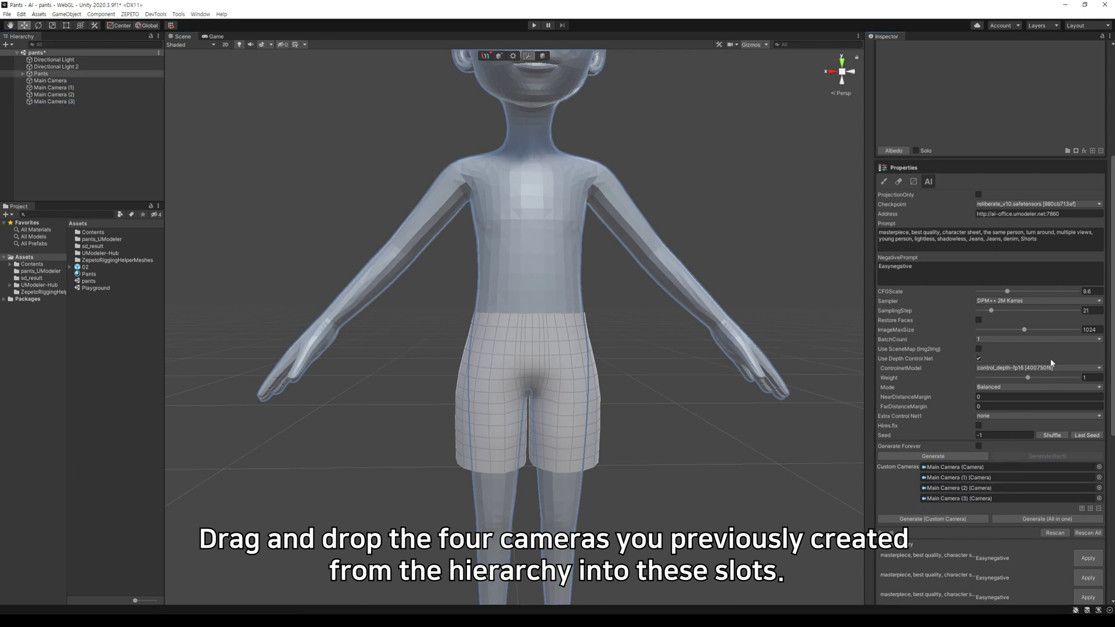
# Step: Set the AI generation's sampling steps to 20 and its CFG scale to 9
pyautogui.moveTo(1093, 311); pyautogui.dragTo(1006, 292)
pyautogui.write('20')
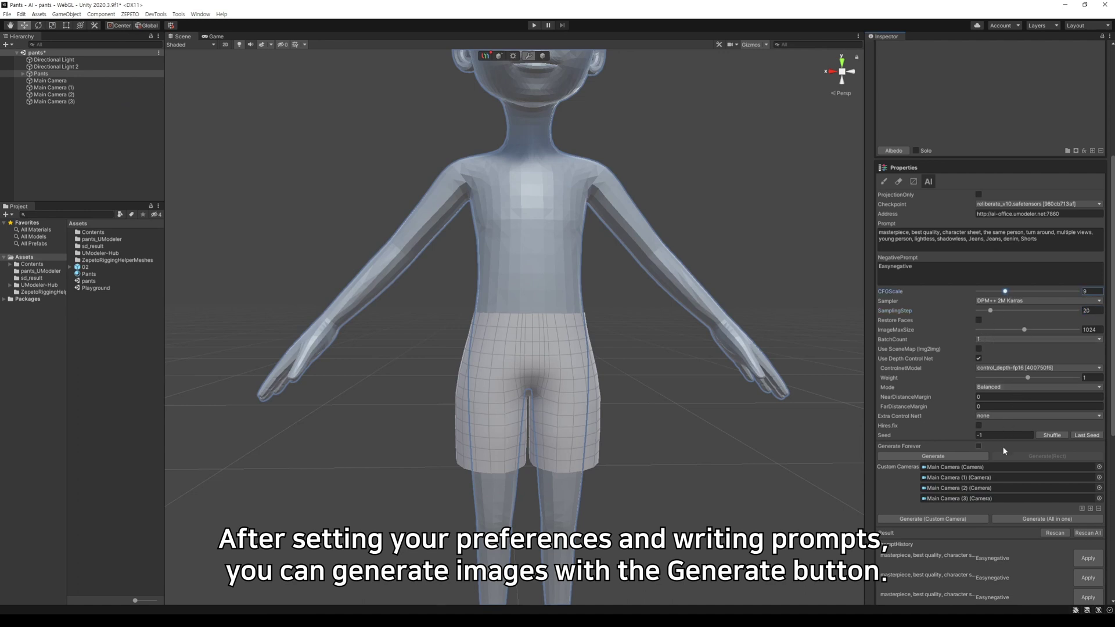
# Step: Apply the first generated denim image in the results as the texture of the pants
pyautogui.keyDown('alt'); pyautogui.moveTo(772, 497); pyautogui.dragTo(657, 493); pyautogui.keyUp('alt')
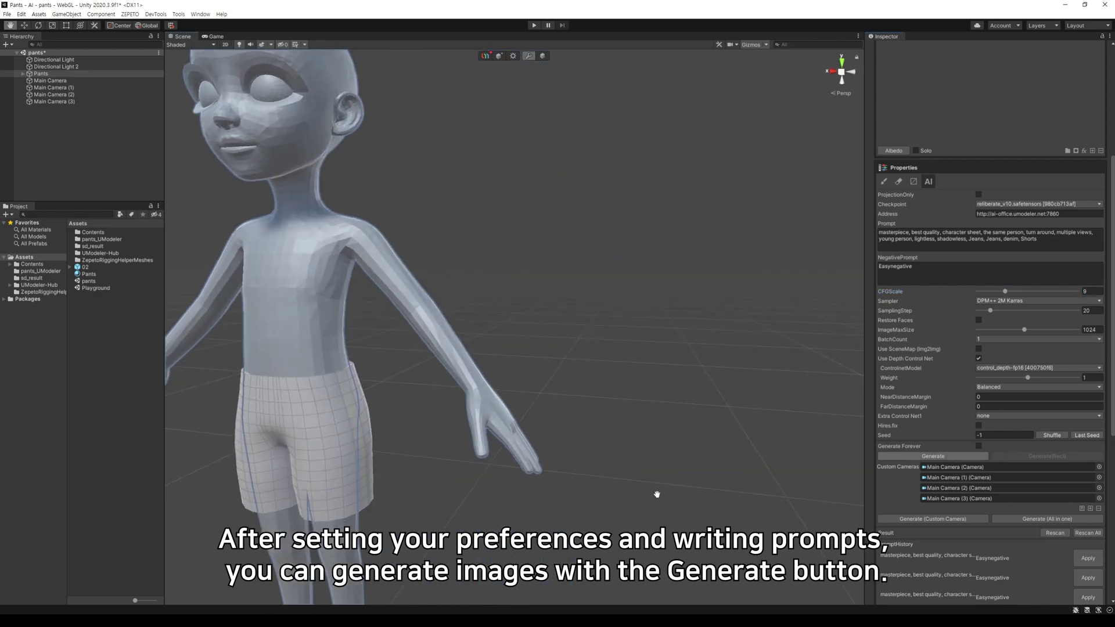
pyautogui.keyDown('alt'); pyautogui.moveTo(657, 492); pyautogui.dragTo(740, 473, button='middle'); pyautogui.keyUp('alt')
pyautogui.scroll(-5, 739, 473)
pyautogui.moveTo(739, 473)
pyautogui.keyDown('alt'); pyautogui.mouseDown()
pyautogui.moveTo(645, 467)
pyautogui.moveTo(722, 469)
pyautogui.mouseUp(); pyautogui.keyUp('alt')
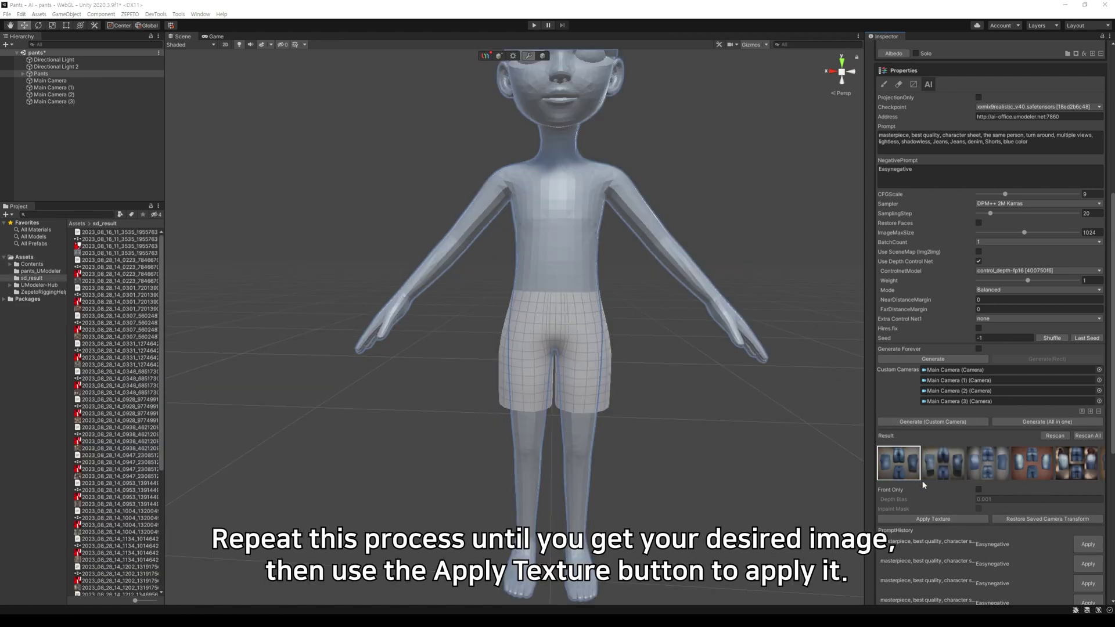
pyautogui.click(933, 519)
pyautogui.scroll(5, 995, 378)
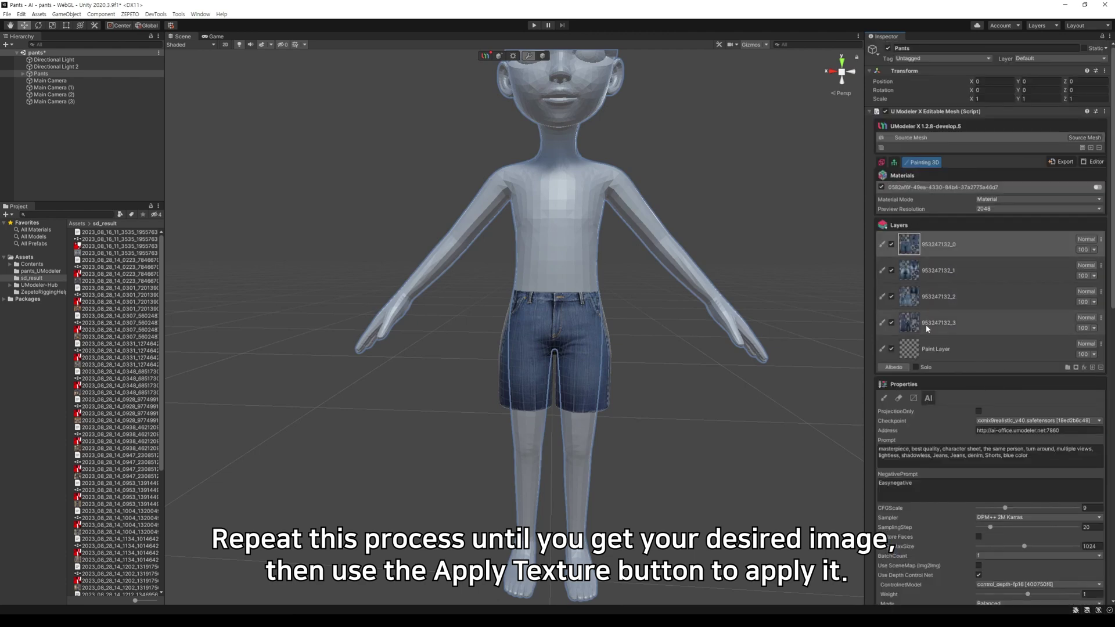
# Step: Hide the four projected image layers one by one to inspect each projection on the pants, and show them all again
pyautogui.click(891, 244)
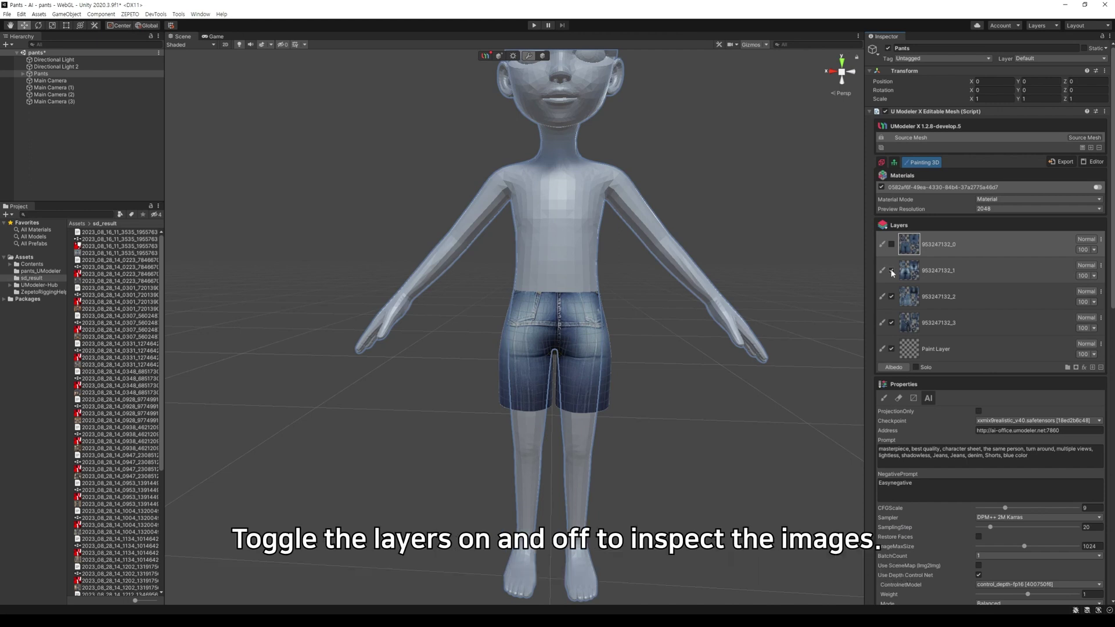
pyautogui.click(891, 271)
pyautogui.click(891, 297)
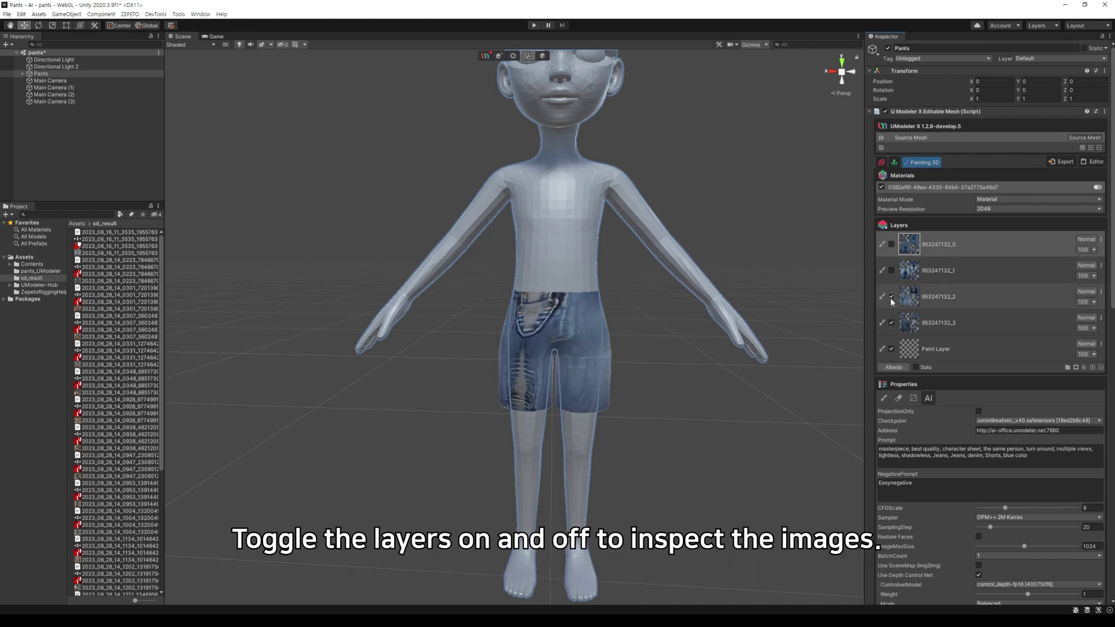
pyautogui.click(892, 323)
pyautogui.click(891, 322)
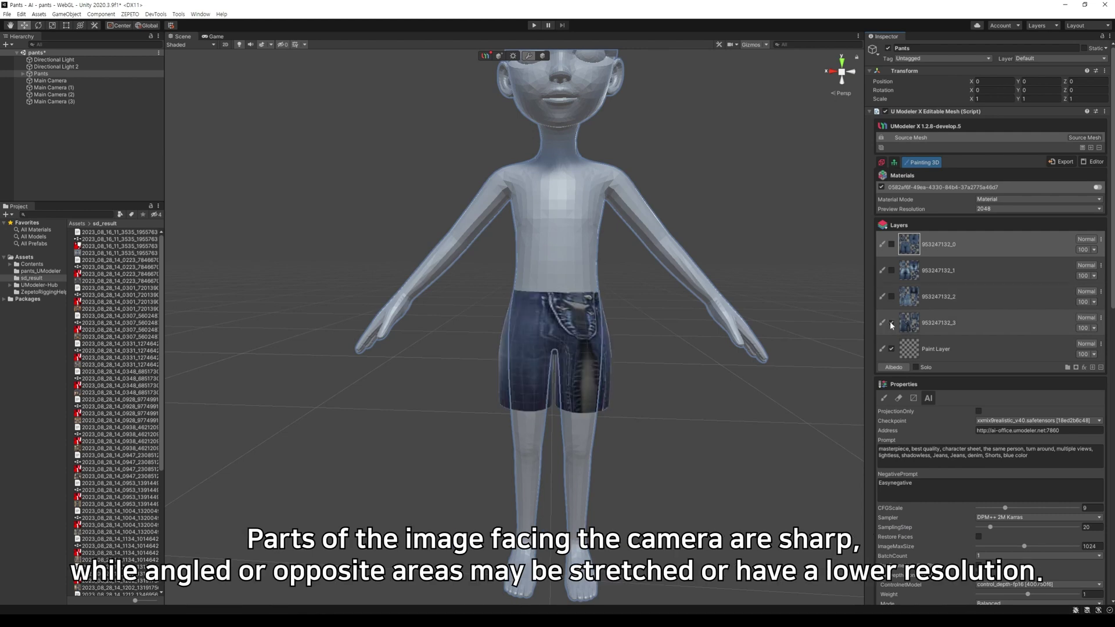
pyautogui.click(891, 323)
pyautogui.click(891, 323)
pyautogui.click(892, 245)
pyautogui.click(892, 271)
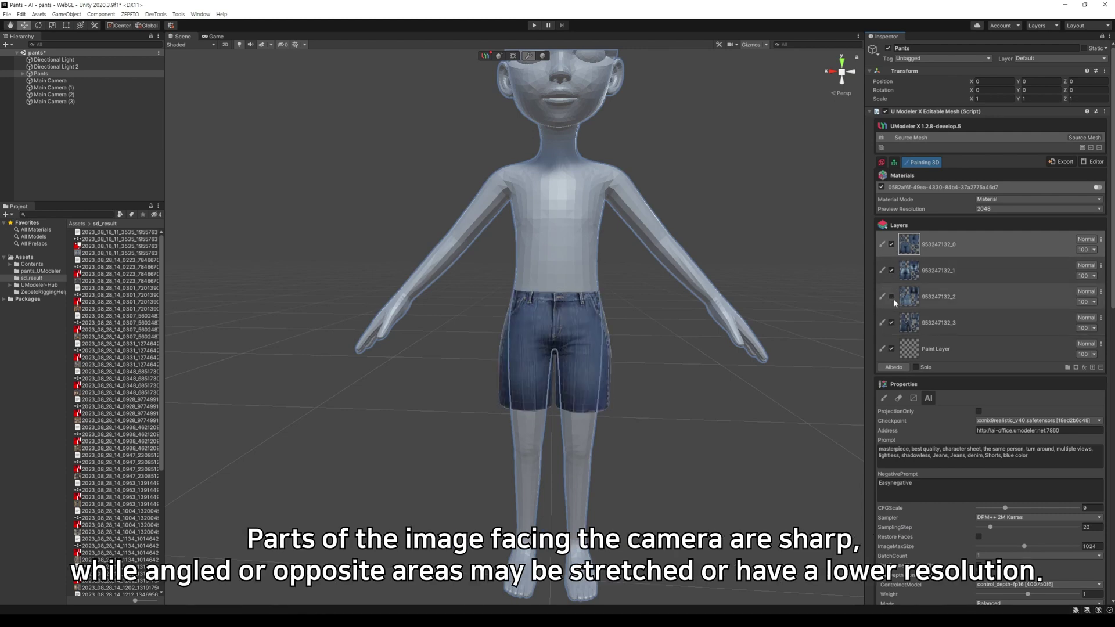
# Step: Using the eraser at opacity 21, erase the stretched front projection on layer 953247132_0 from the back and left side of the pants
pyautogui.keyDown('alt'); pyautogui.moveTo(855, 321); pyautogui.dragTo(606, 336); pyautogui.keyUp('alt')
pyautogui.scroll(5, 620, 333)
pyautogui.keyDown('alt'); pyautogui.moveTo(840, 267); pyautogui.dragTo(796, 336); pyautogui.keyUp('alt')
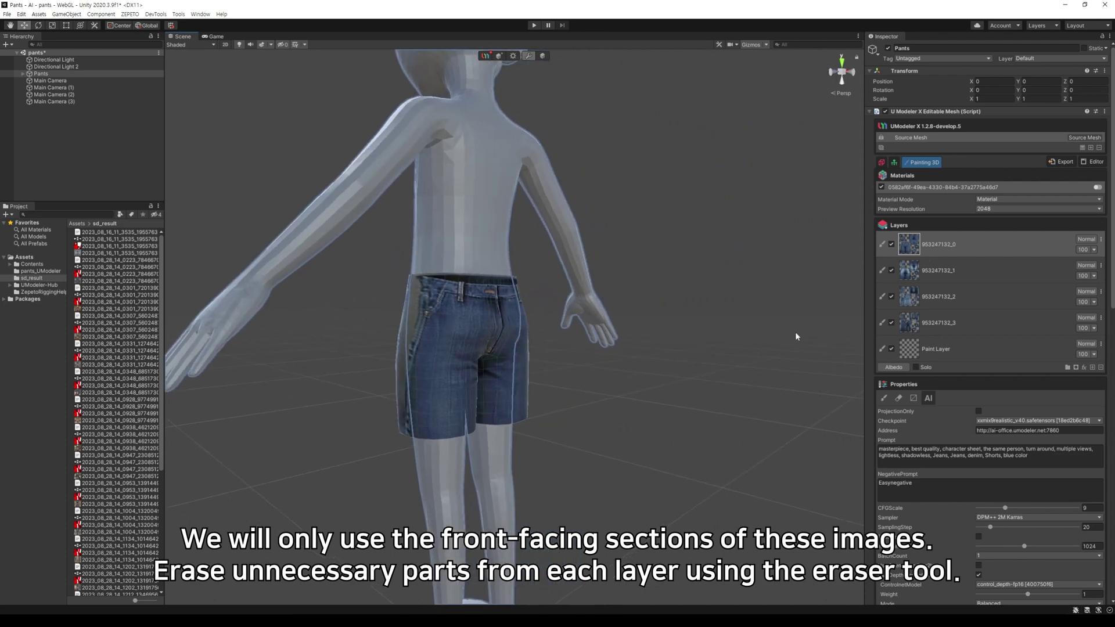
pyautogui.click(884, 398)
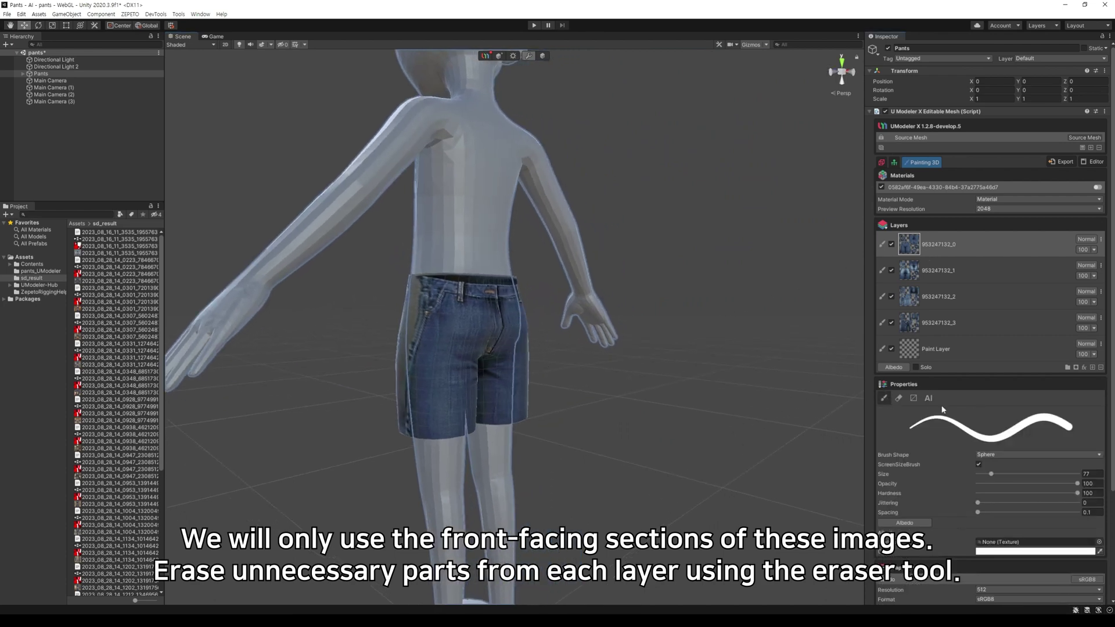
pyautogui.click(899, 399)
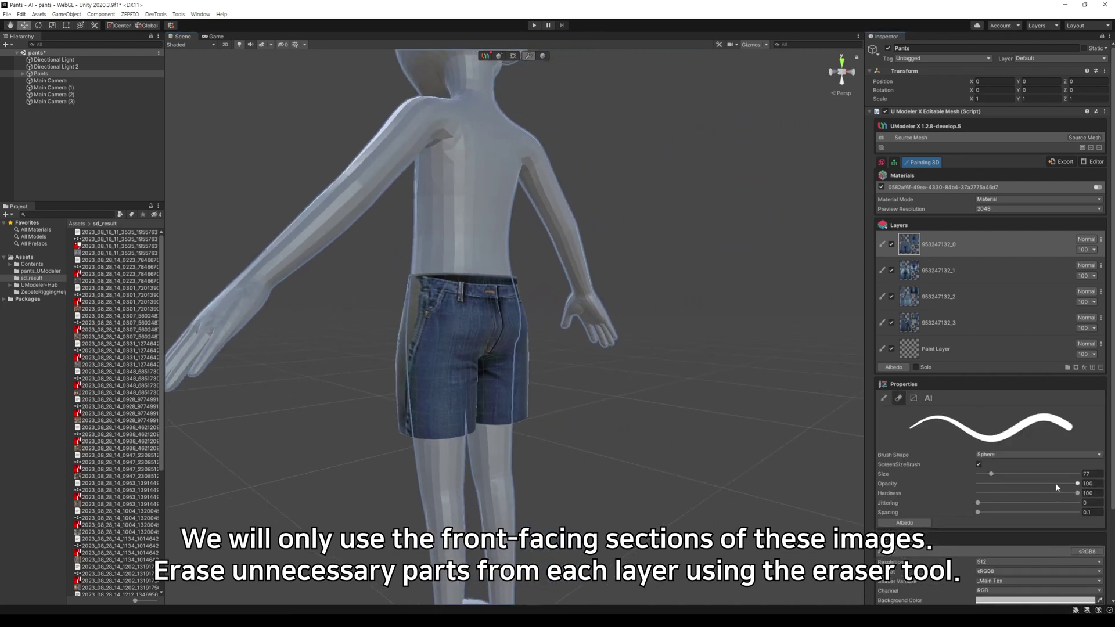
pyautogui.moveTo(1054, 483); pyautogui.dragTo(999, 483)
pyautogui.moveTo(485, 313)
pyautogui.keyDown('alt'); pyautogui.mouseDown()
pyautogui.moveTo(551, 323)
pyautogui.moveTo(503, 316)
pyautogui.mouseUp(); pyautogui.keyUp('alt')
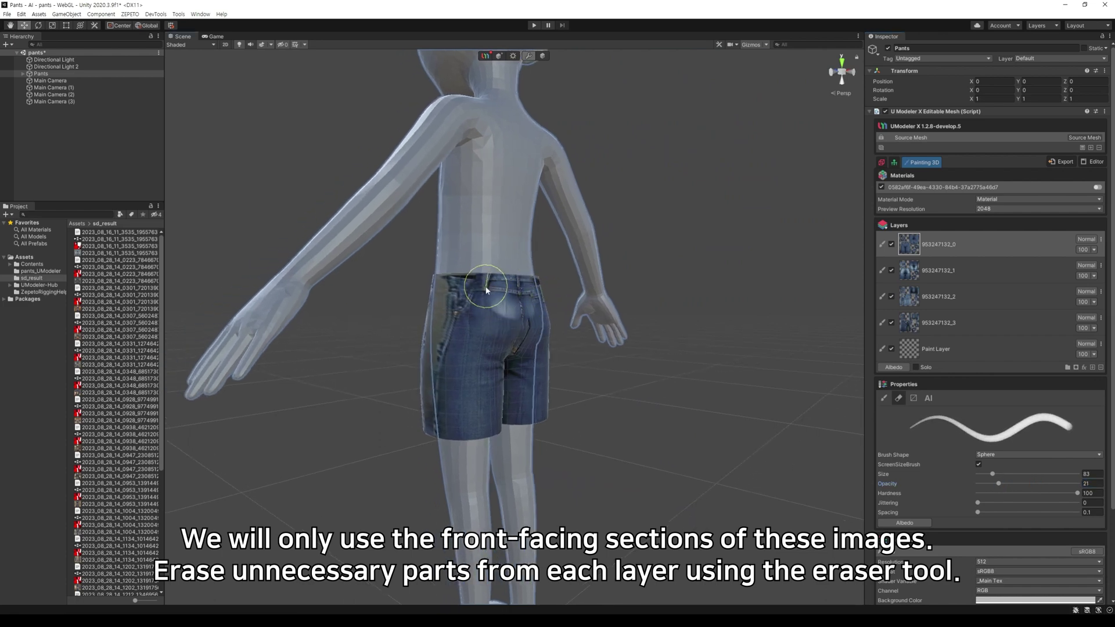
pyautogui.moveTo(479, 347)
pyautogui.mouseDown()
pyautogui.moveTo(523, 325)
pyautogui.moveTo(491, 371)
pyautogui.mouseUp()
pyautogui.moveTo(486, 426); pyautogui.dragTo(470, 430)
# Step: Erase the remaining stretched parts of layer 953247132_0 from the character's right side and back with a size 99 eraser
pyautogui.moveTo(590, 391)
pyautogui.keyDown('alt'); pyautogui.mouseDown()
pyautogui.moveTo(402, 359)
pyautogui.moveTo(493, 368)
pyautogui.moveTo(403, 332)
pyautogui.moveTo(392, 308)
pyautogui.mouseUp(); pyautogui.keyUp('alt')
pyautogui.keyDown('alt'); pyautogui.moveTo(459, 349); pyautogui.dragTo(297, 358); pyautogui.keyUp('alt')
pyautogui.scroll(-3, 296, 357)
pyautogui.moveTo(296, 357); pyautogui.dragTo(400, 359, button='middle')
pyautogui.keyDown('alt'); pyautogui.moveTo(400, 359); pyautogui.dragTo(413, 366); pyautogui.keyUp('alt')
pyautogui.scroll(3, 377, 343)
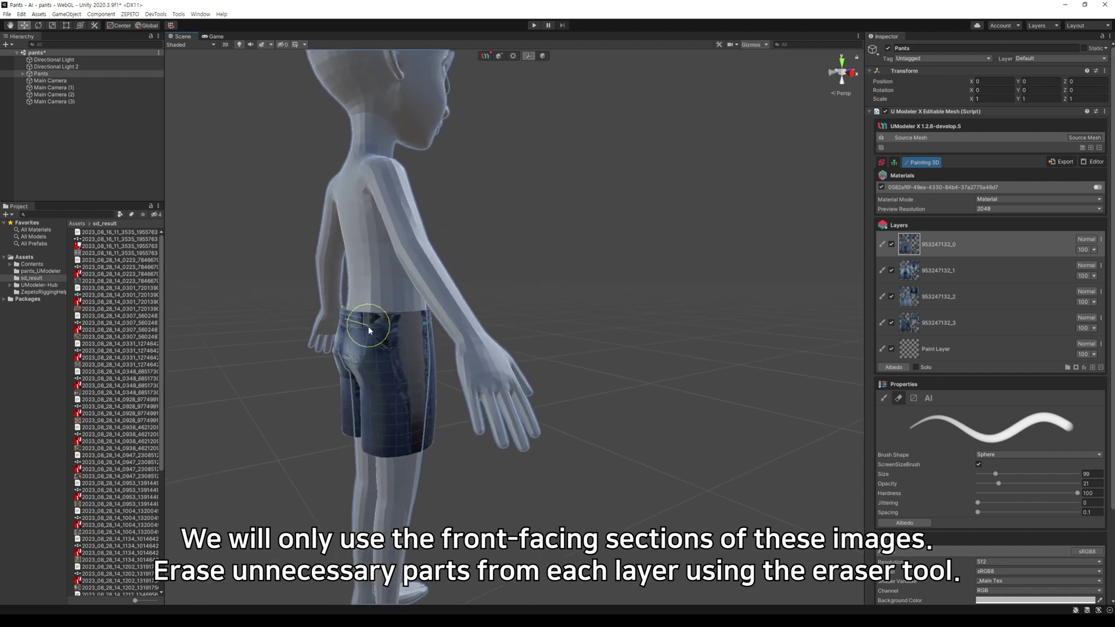
pyautogui.moveTo(382, 432)
pyautogui.keyDown('alt'); pyautogui.mouseDown()
pyautogui.moveTo(552, 411)
pyautogui.moveTo(590, 367)
pyautogui.moveTo(637, 414)
pyautogui.moveTo(549, 344)
pyautogui.mouseUp(); pyautogui.keyUp('alt')
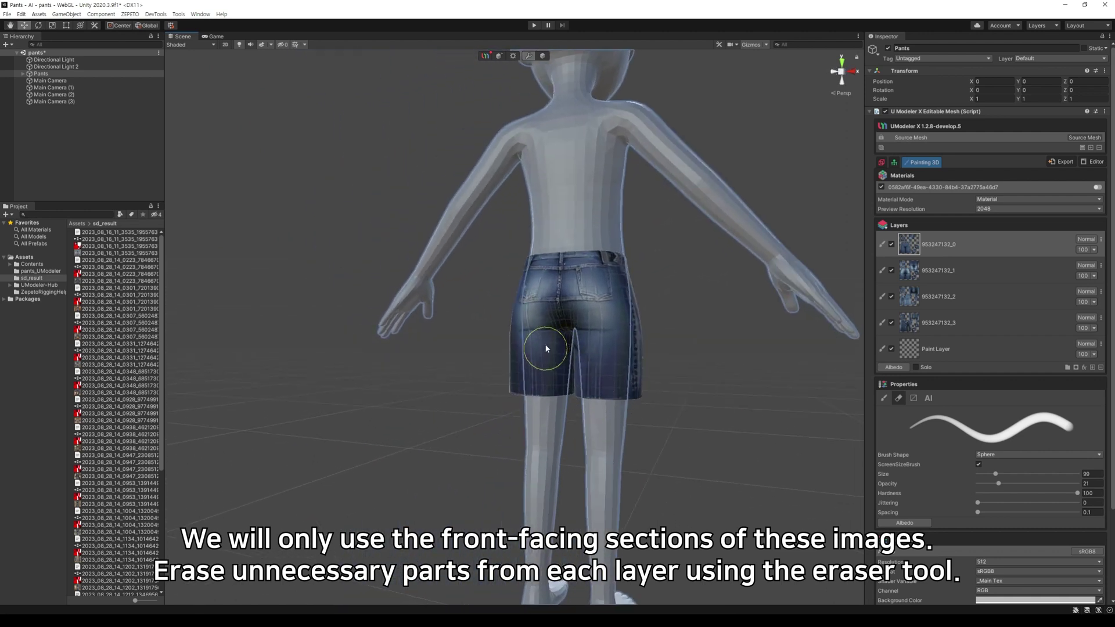
# Step: Move layer 953247132_2 to the top of the layer stack
pyautogui.moveTo(695, 391)
pyautogui.keyDown('alt'); pyautogui.mouseDown()
pyautogui.moveTo(785, 391)
pyautogui.moveTo(697, 378)
pyautogui.moveTo(486, 386)
pyautogui.moveTo(697, 378)
pyautogui.moveTo(510, 367)
pyautogui.moveTo(561, 395)
pyautogui.moveTo(308, 356)
pyautogui.moveTo(727, 395)
pyautogui.moveTo(522, 380)
pyautogui.mouseUp(); pyautogui.keyUp('alt')
pyautogui.scroll(5, 675, 411)
pyautogui.keyDown('alt'); pyautogui.moveTo(633, 372); pyautogui.dragTo(747, 368); pyautogui.keyUp('alt')
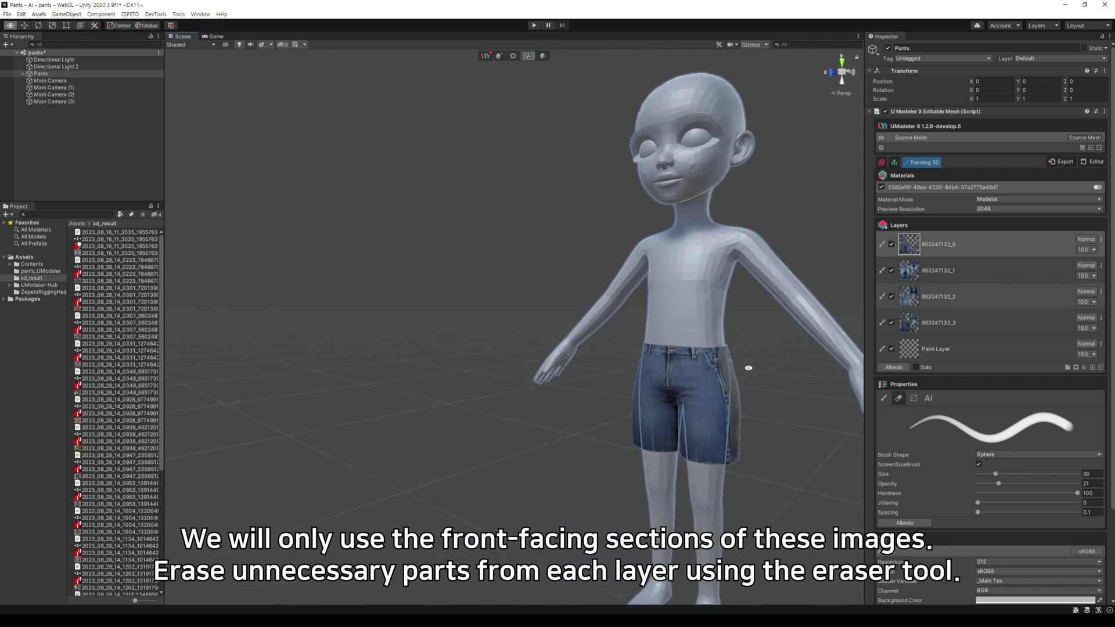
pyautogui.moveTo(778, 357); pyautogui.dragTo(676, 347, button='middle')
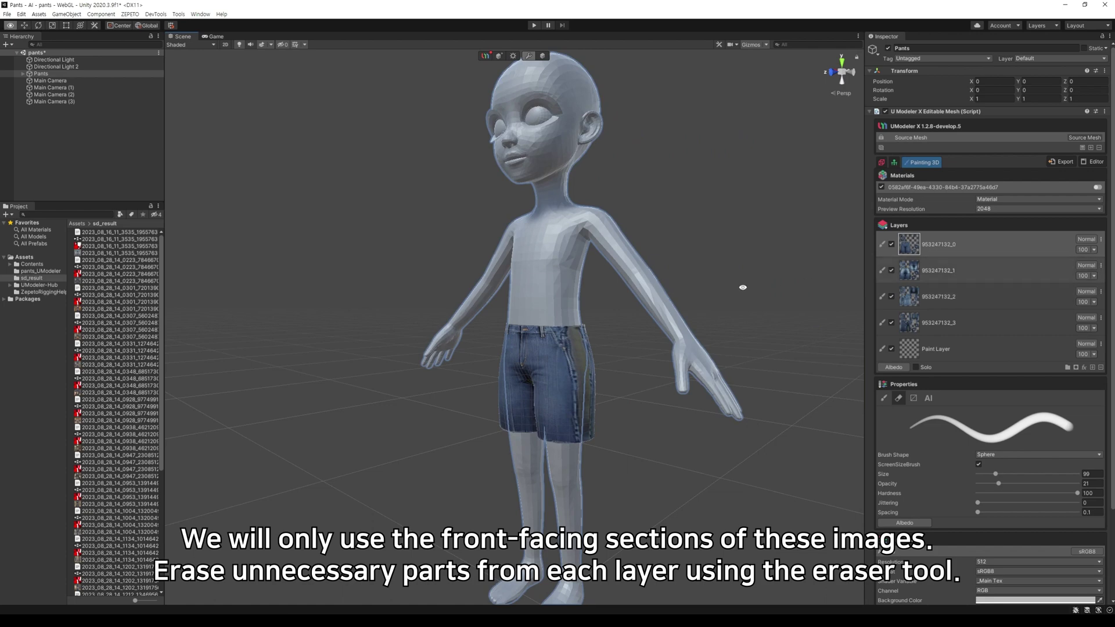
pyautogui.keyDown('alt'); pyautogui.moveTo(739, 287); pyautogui.dragTo(697, 287); pyautogui.keyUp('alt')
pyautogui.click(974, 295)
pyautogui.moveTo(929, 295); pyautogui.dragTo(934, 239)
# Step: Erase the stretched side projection on layer 953247132_2 from the front of the pants
pyautogui.moveTo(626, 399)
pyautogui.keyDown('alt'); pyautogui.mouseDown()
pyautogui.moveTo(849, 376)
pyautogui.moveTo(854, 318)
pyautogui.moveTo(804, 403)
pyautogui.moveTo(747, 414)
pyautogui.mouseUp(); pyautogui.keyUp('alt')
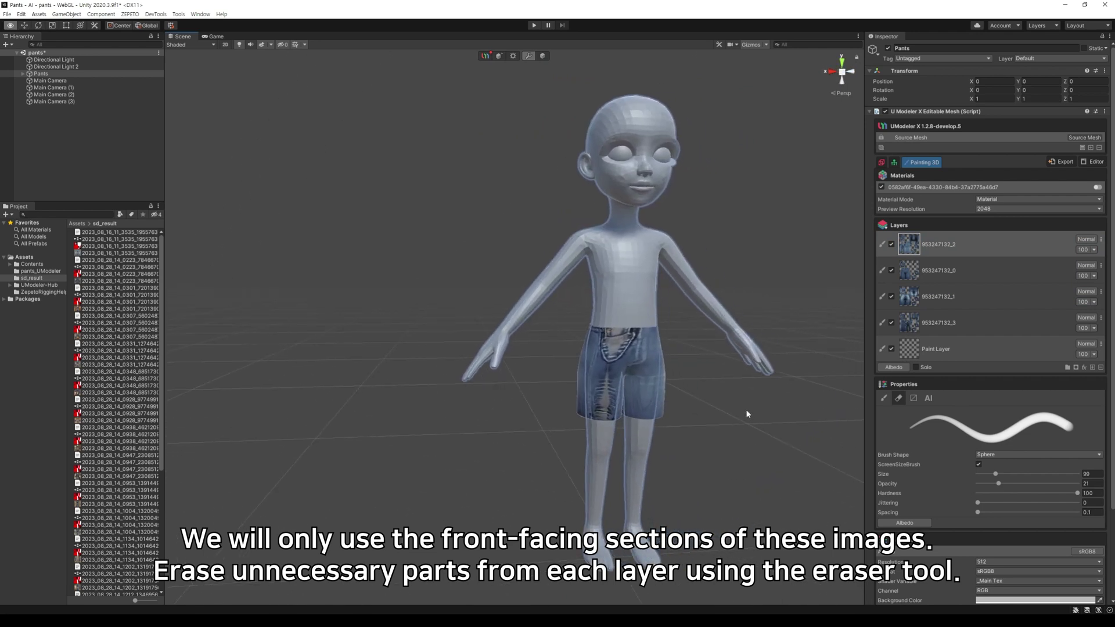
pyautogui.scroll(3, 746, 411)
pyautogui.moveTo(681, 372); pyautogui.dragTo(664, 353)
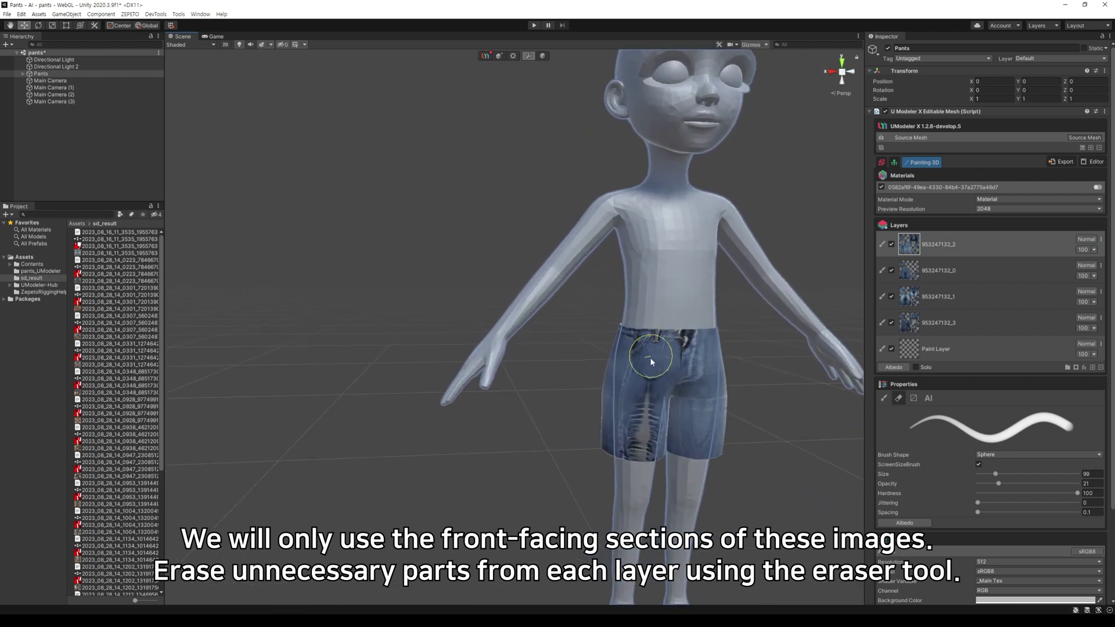
pyautogui.moveTo(715, 429)
pyautogui.keyDown('alt'); pyautogui.mouseDown()
pyautogui.moveTo(647, 418)
pyautogui.moveTo(638, 404)
pyautogui.mouseUp(); pyautogui.keyUp('alt')
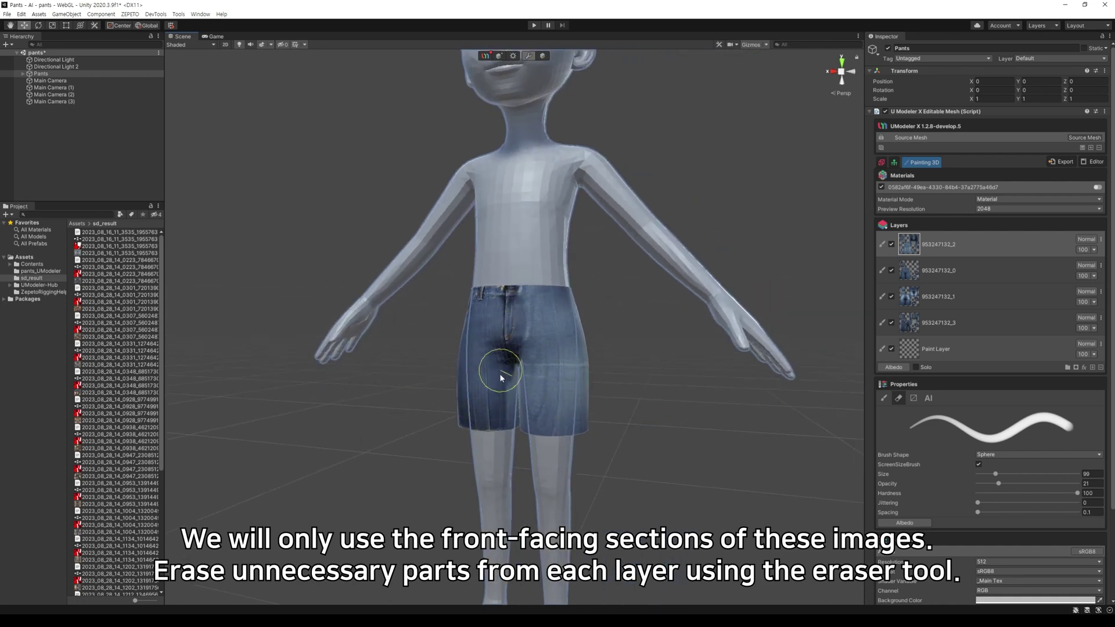
pyautogui.moveTo(514, 311); pyautogui.dragTo(492, 417)
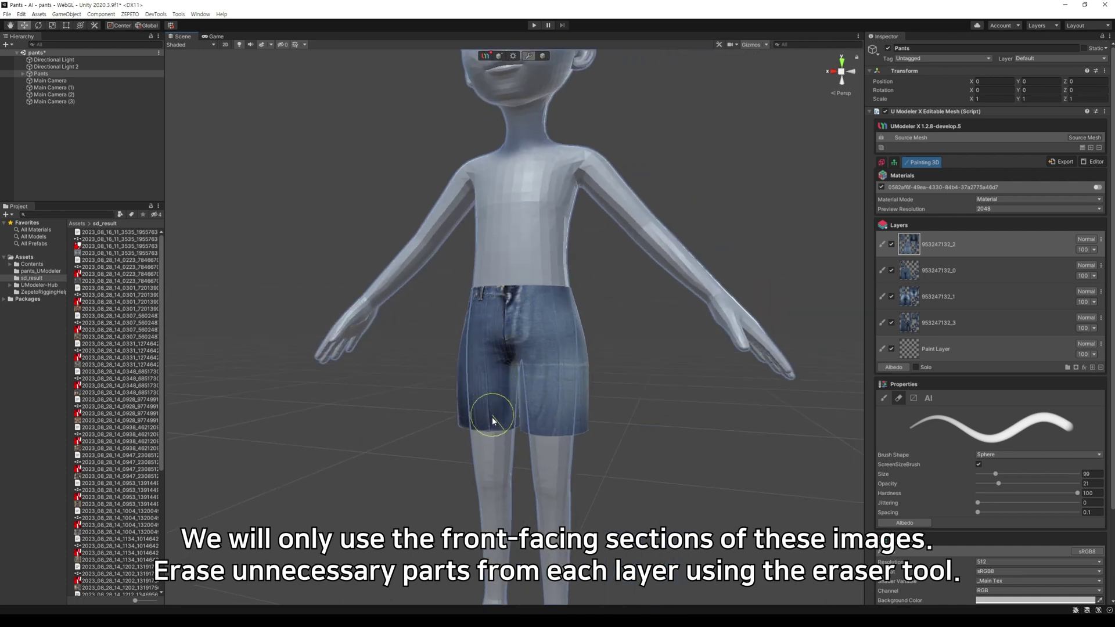
pyautogui.moveTo(503, 369)
pyautogui.mouseDown()
pyautogui.moveTo(498, 424)
pyautogui.moveTo(510, 316)
pyautogui.moveTo(525, 423)
pyautogui.moveTo(518, 406)
pyautogui.moveTo(541, 381)
pyautogui.moveTo(533, 298)
pyautogui.moveTo(553, 446)
pyautogui.mouseUp()
pyautogui.moveTo(538, 307)
pyautogui.mouseDown()
pyautogui.moveTo(518, 468)
pyautogui.moveTo(521, 441)
pyautogui.moveTo(747, 435)
pyautogui.moveTo(561, 372)
pyautogui.moveTo(769, 388)
pyautogui.mouseUp()
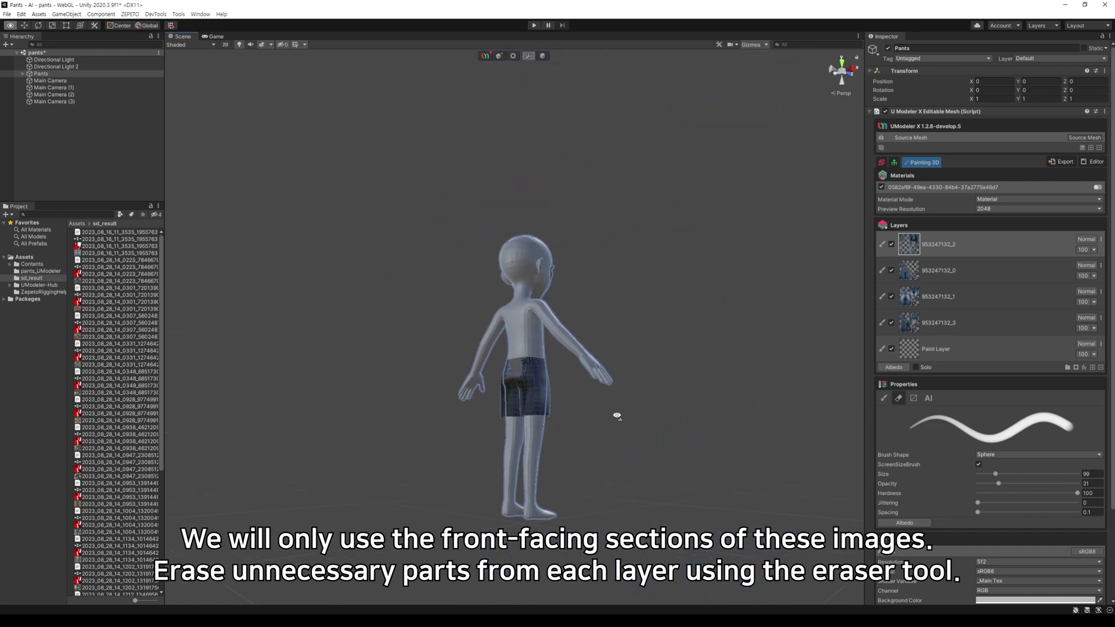
# Step: Reduce the eraser opacity to 8 and erase layer 953247132_2 from the back of the pants
pyautogui.keyDown('alt'); pyautogui.moveTo(558, 419); pyautogui.dragTo(640, 423); pyautogui.keyUp('alt')
pyautogui.scroll(8, 639, 423)
pyautogui.moveTo(652, 428); pyautogui.dragTo(718, 421, button='middle')
pyautogui.keyDown('alt'); pyautogui.moveTo(604, 416); pyautogui.dragTo(705, 420); pyautogui.keyUp('alt')
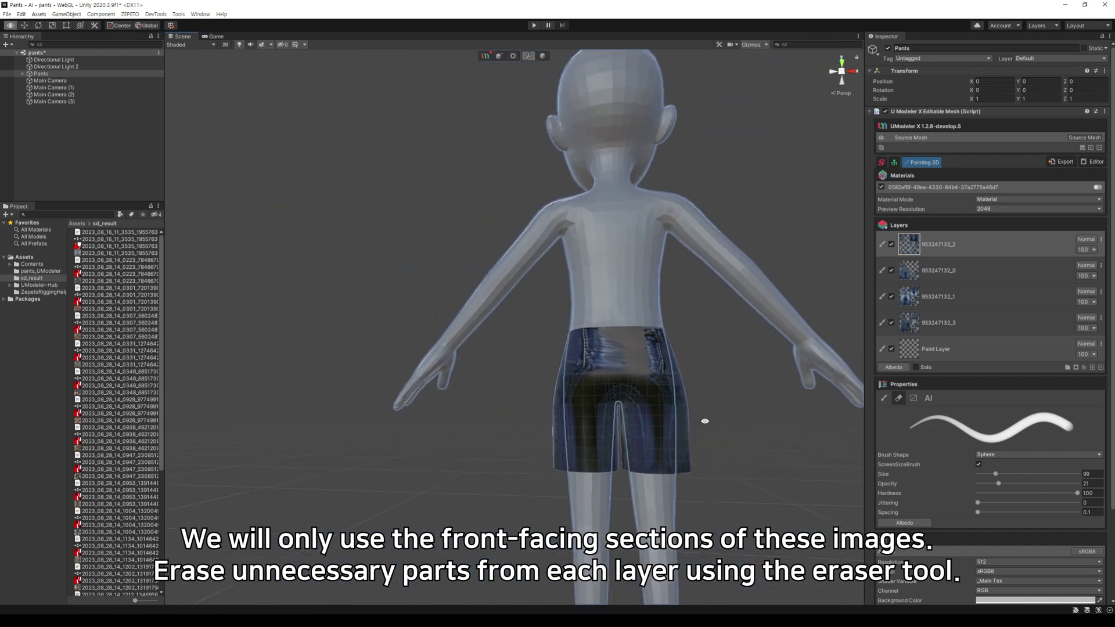
pyautogui.moveTo(999, 487); pyautogui.dragTo(986, 485)
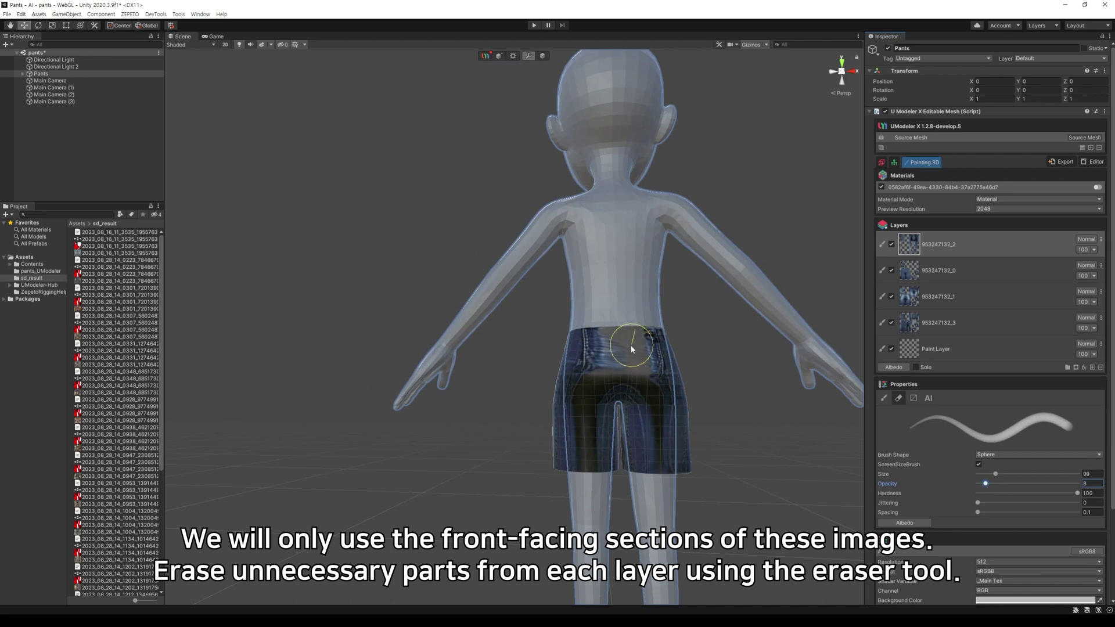
pyautogui.moveTo(631, 346)
pyautogui.mouseDown()
pyautogui.moveTo(587, 377)
pyautogui.moveTo(601, 360)
pyautogui.moveTo(586, 353)
pyautogui.moveTo(580, 455)
pyautogui.moveTo(635, 364)
pyautogui.moveTo(655, 448)
pyautogui.moveTo(637, 323)
pyautogui.moveTo(673, 468)
pyautogui.mouseUp()
pyautogui.moveTo(673, 467)
pyautogui.keyDown('alt'); pyautogui.mouseDown()
pyautogui.moveTo(687, 451)
pyautogui.moveTo(585, 443)
pyautogui.mouseUp(); pyautogui.keyUp('alt')
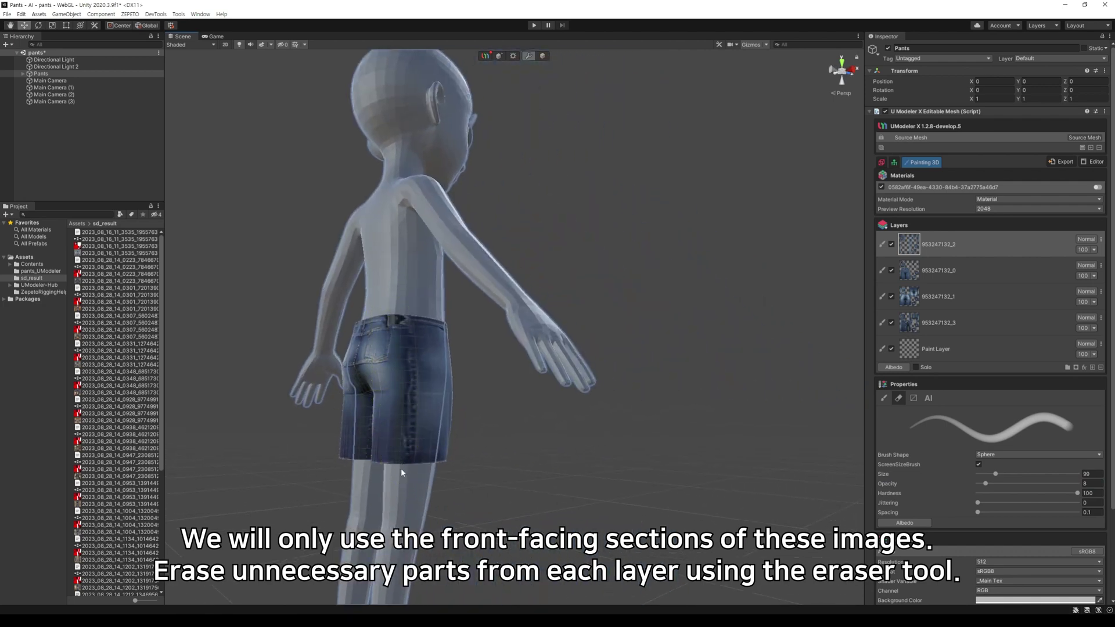
# Step: Move layer 953247132_3 to the top of the layer stack
pyautogui.moveTo(401, 468)
pyautogui.keyDown('alt'); pyautogui.mouseDown()
pyautogui.moveTo(774, 423)
pyautogui.moveTo(683, 391)
pyautogui.moveTo(734, 428)
pyautogui.moveTo(709, 414)
pyautogui.mouseUp(); pyautogui.keyUp('alt')
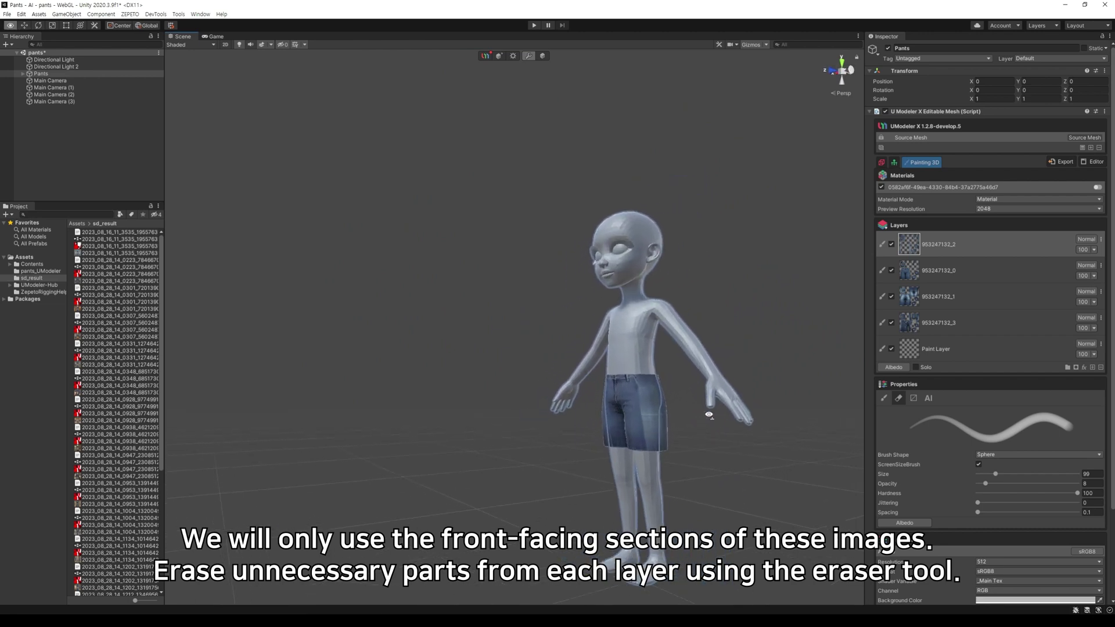
pyautogui.scroll(3, 708, 415)
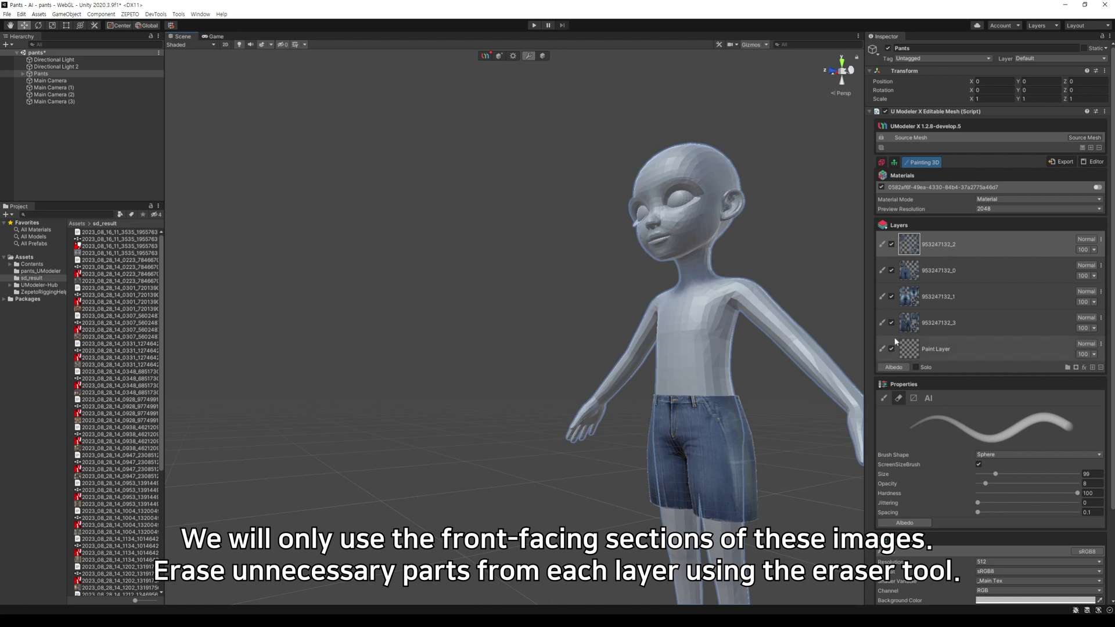
pyautogui.click(941, 324)
pyautogui.moveTo(946, 247); pyautogui.dragTo(944, 237)
# Step: Erase the stretched side projection on layer 953247132_3 from the front and the opposite side of the pants
pyautogui.moveTo(741, 435)
pyautogui.keyDown('alt'); pyautogui.mouseDown()
pyautogui.moveTo(635, 401)
pyautogui.moveTo(786, 447)
pyautogui.moveTo(581, 418)
pyautogui.moveTo(779, 418)
pyautogui.moveTo(644, 425)
pyautogui.mouseUp(); pyautogui.keyUp('alt')
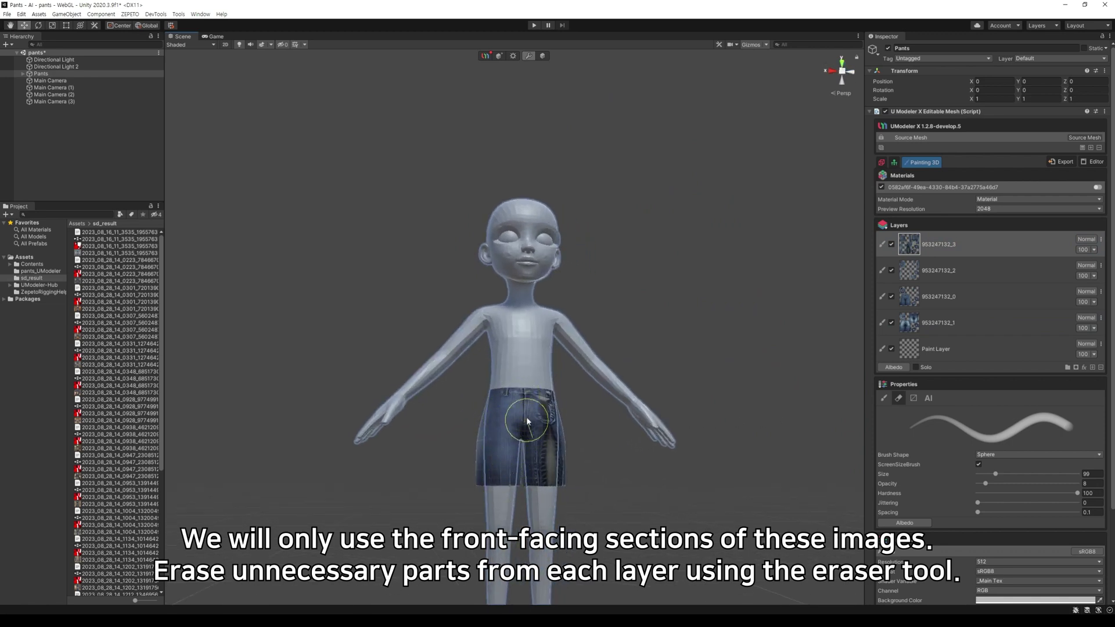
pyautogui.moveTo(581, 423)
pyautogui.keyDown('alt'); pyautogui.mouseDown()
pyautogui.moveTo(499, 463)
pyautogui.moveTo(470, 397)
pyautogui.mouseUp(); pyautogui.keyUp('alt')
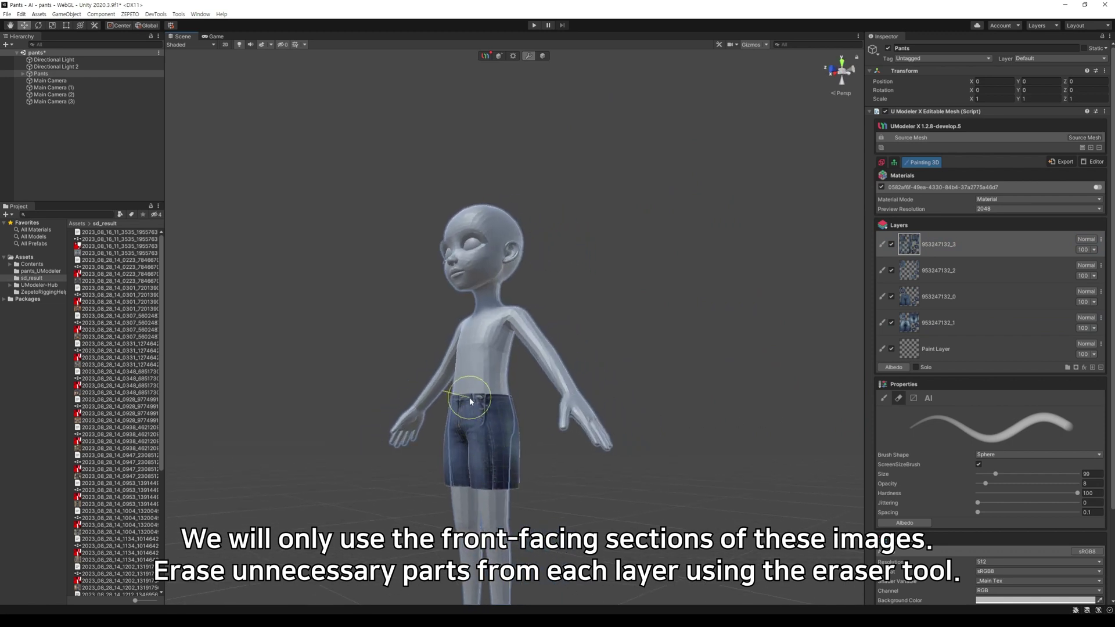
pyautogui.moveTo(479, 499); pyautogui.dragTo(475, 390)
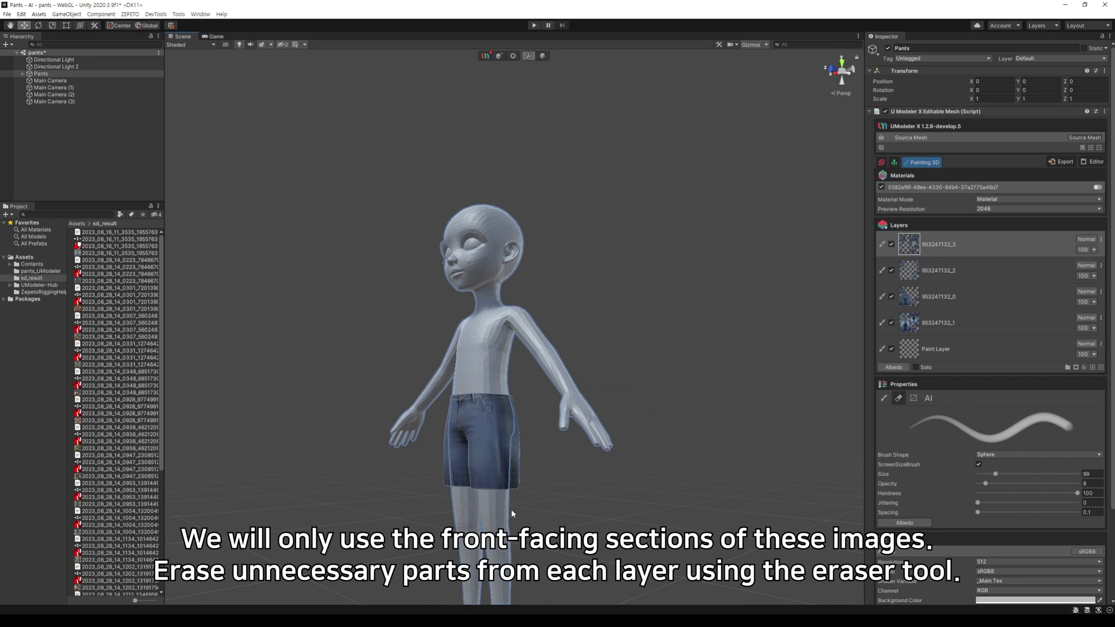
# Step: Examine the combined denim projections on the back, both sides and front of the pants
pyautogui.moveTo(512, 513)
pyautogui.keyDown('alt'); pyautogui.mouseDown()
pyautogui.moveTo(396, 443)
pyautogui.moveTo(398, 493)
pyautogui.mouseUp(); pyautogui.keyUp('alt')
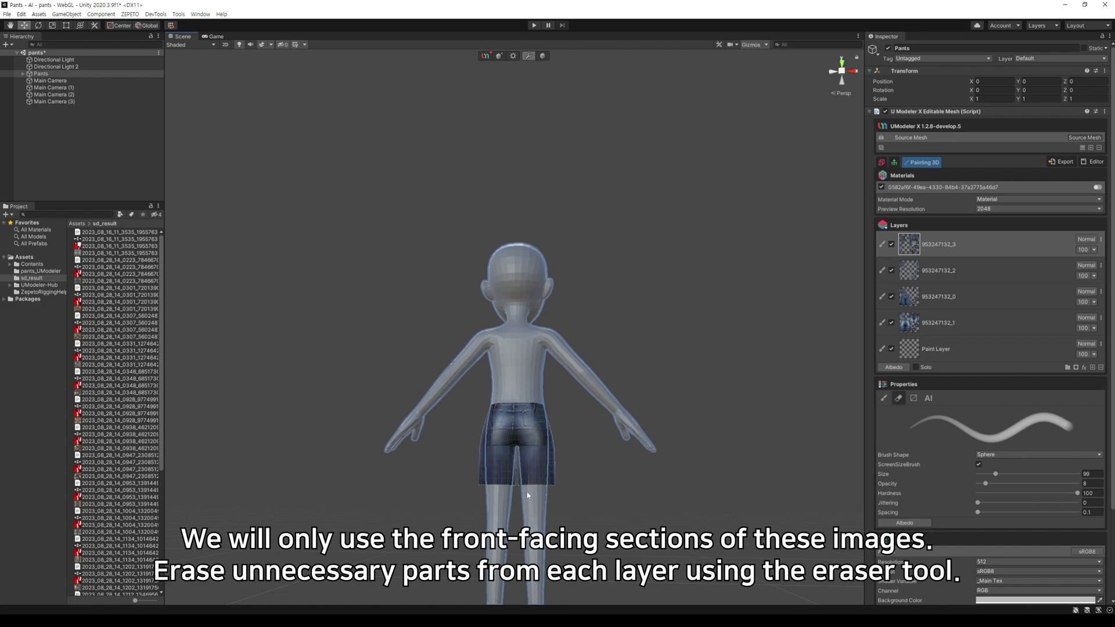
pyautogui.moveTo(595, 512)
pyautogui.mouseDown(button='middle')
pyautogui.moveTo(592, 441)
pyautogui.moveTo(585, 525)
pyautogui.mouseUp(button='middle')
pyautogui.scroll(6, 593, 440)
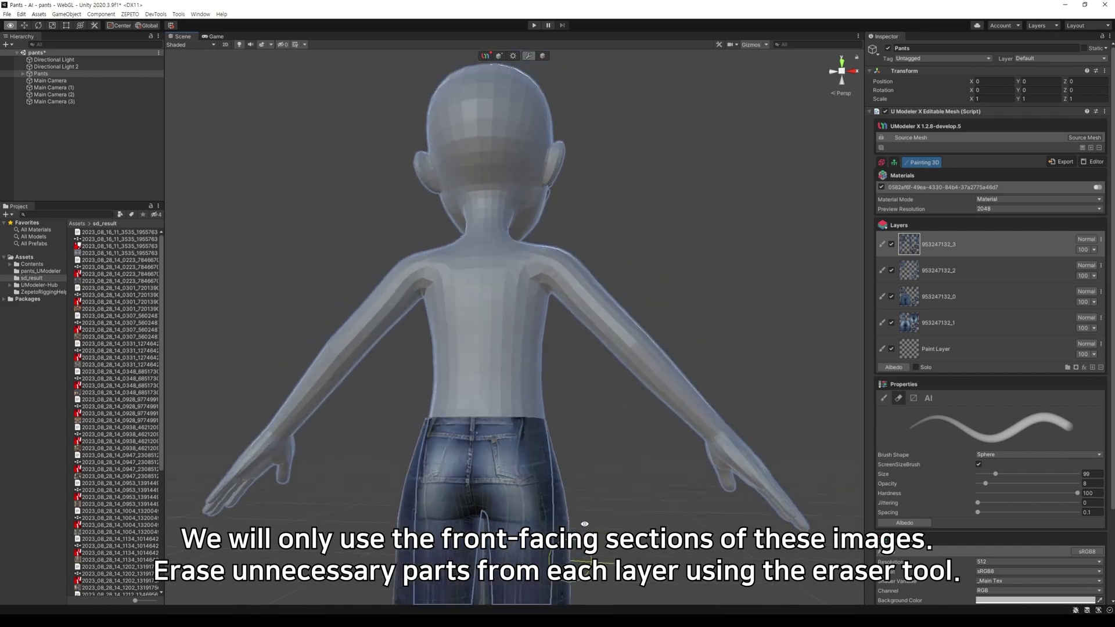
pyautogui.moveTo(584, 525)
pyautogui.keyDown('alt'); pyautogui.mouseDown()
pyautogui.moveTo(523, 503)
pyautogui.moveTo(566, 424)
pyautogui.moveTo(369, 416)
pyautogui.mouseUp(); pyautogui.keyUp('alt')
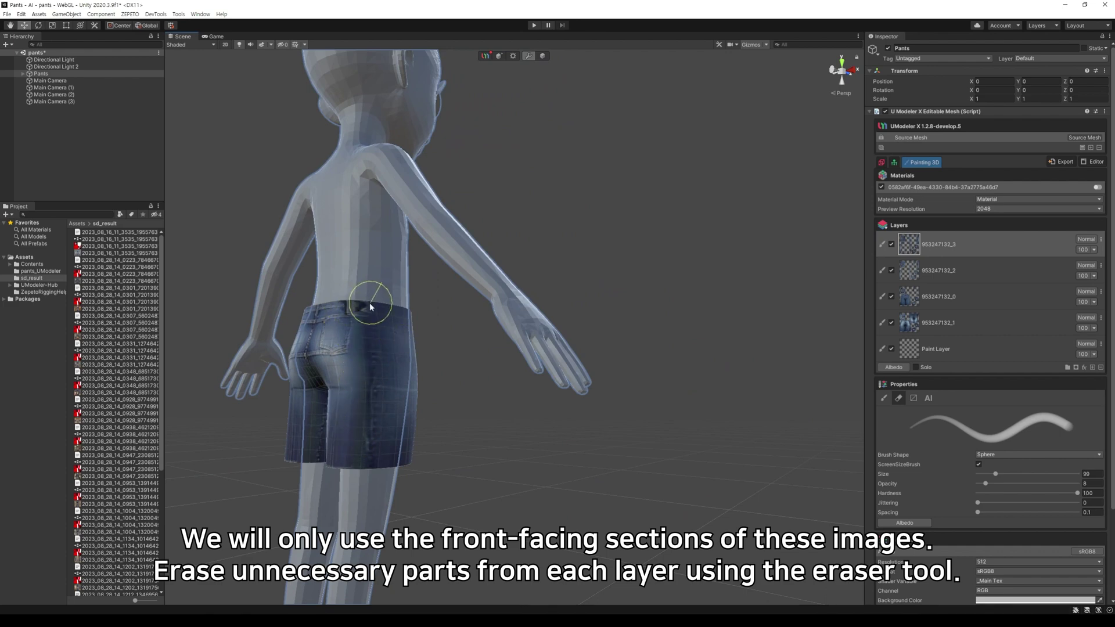
pyautogui.keyDown('alt'); pyautogui.moveTo(429, 339); pyautogui.dragTo(577, 347); pyautogui.keyUp('alt')
pyautogui.moveTo(749, 355); pyautogui.dragTo(377, 366, button='middle')
pyautogui.keyDown('alt'); pyautogui.moveTo(377, 366); pyautogui.dragTo(513, 387); pyautogui.keyUp('alt')
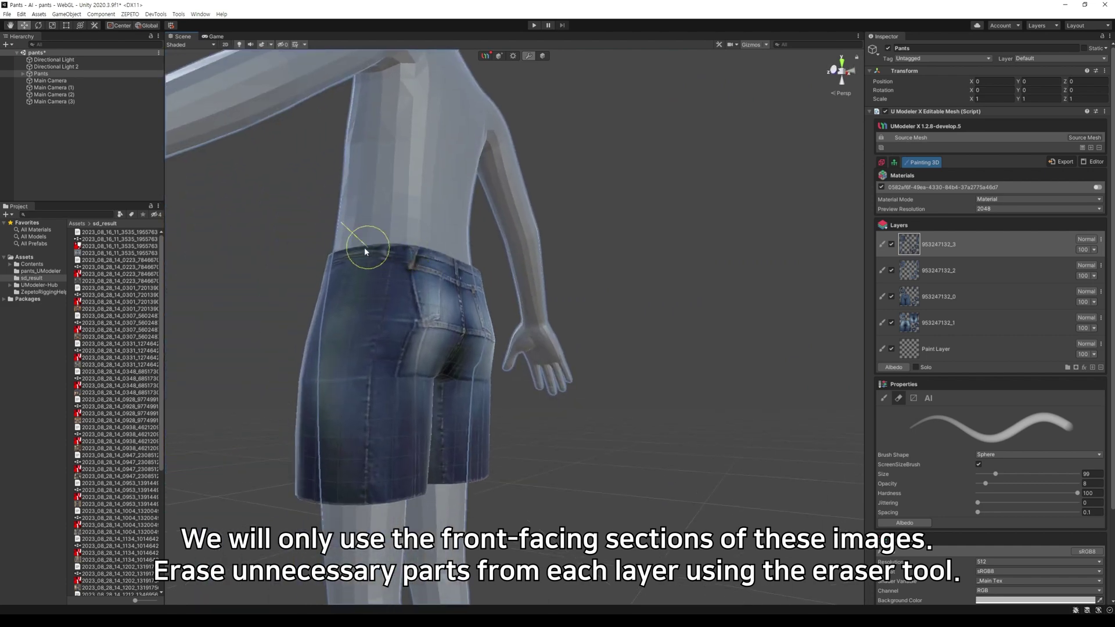
pyautogui.keyDown('alt'); pyautogui.moveTo(333, 253); pyautogui.dragTo(479, 278); pyautogui.keyUp('alt')
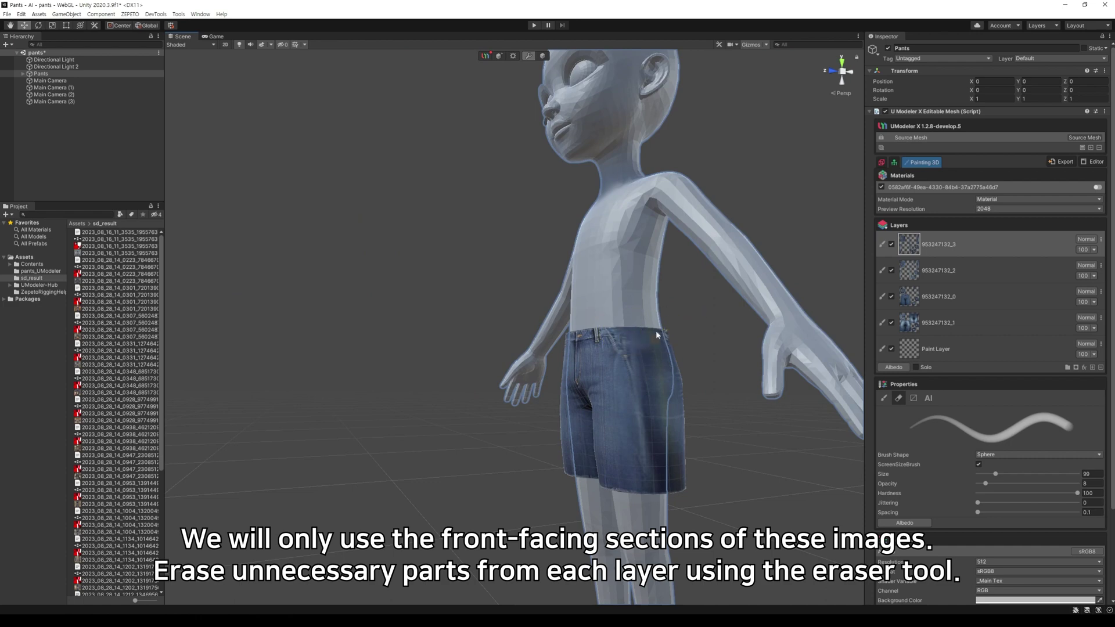
pyautogui.keyDown('alt'); pyautogui.moveTo(704, 349); pyautogui.dragTo(819, 351); pyautogui.keyUp('alt')
pyautogui.scroll(-4, 819, 351)
pyautogui.moveTo(819, 351); pyautogui.dragTo(615, 344, button='middle')
pyautogui.keyDown('alt'); pyautogui.moveTo(614, 343); pyautogui.dragTo(660, 415); pyautogui.keyUp('alt')
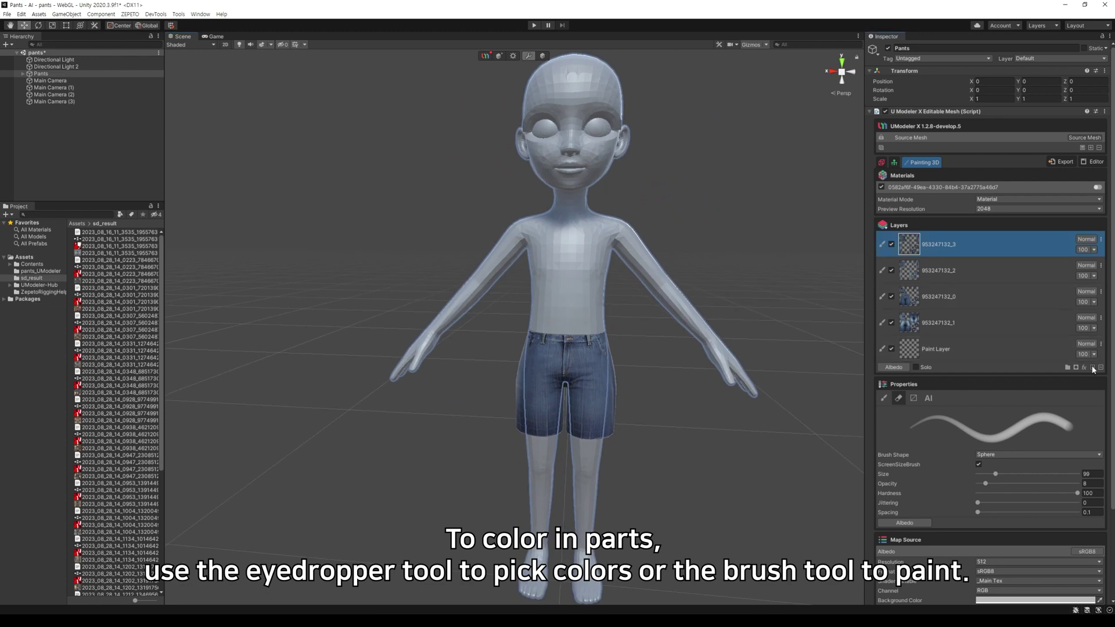
# Step: Add a new paint layer above layer 953247132_3 and dock the 2D painting view beside the scene view
pyautogui.click(1092, 368)
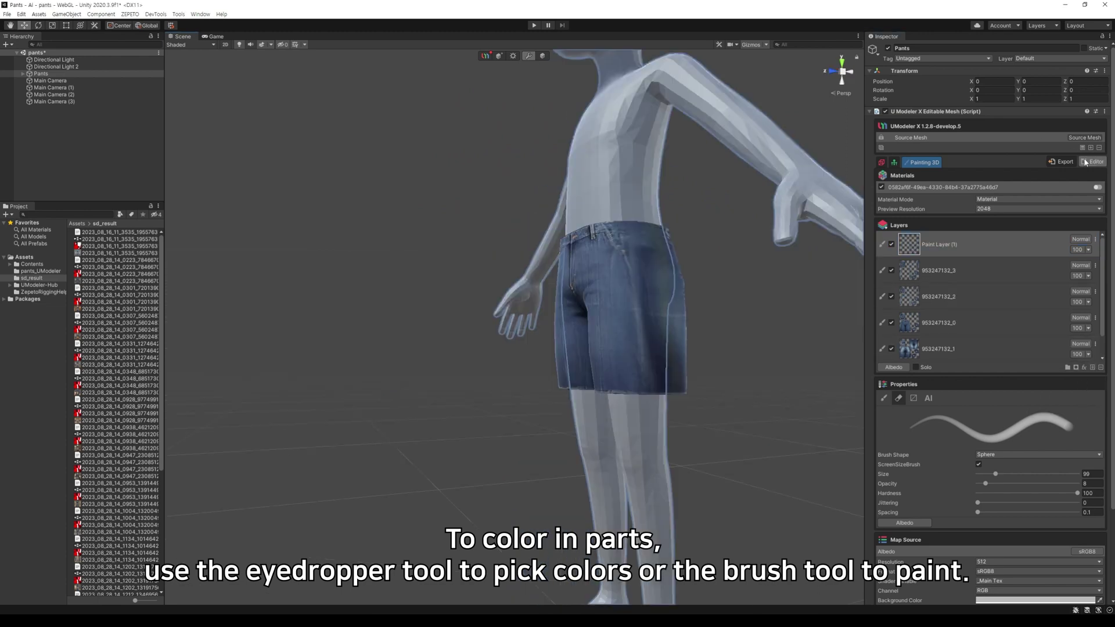
pyautogui.click(1093, 161)
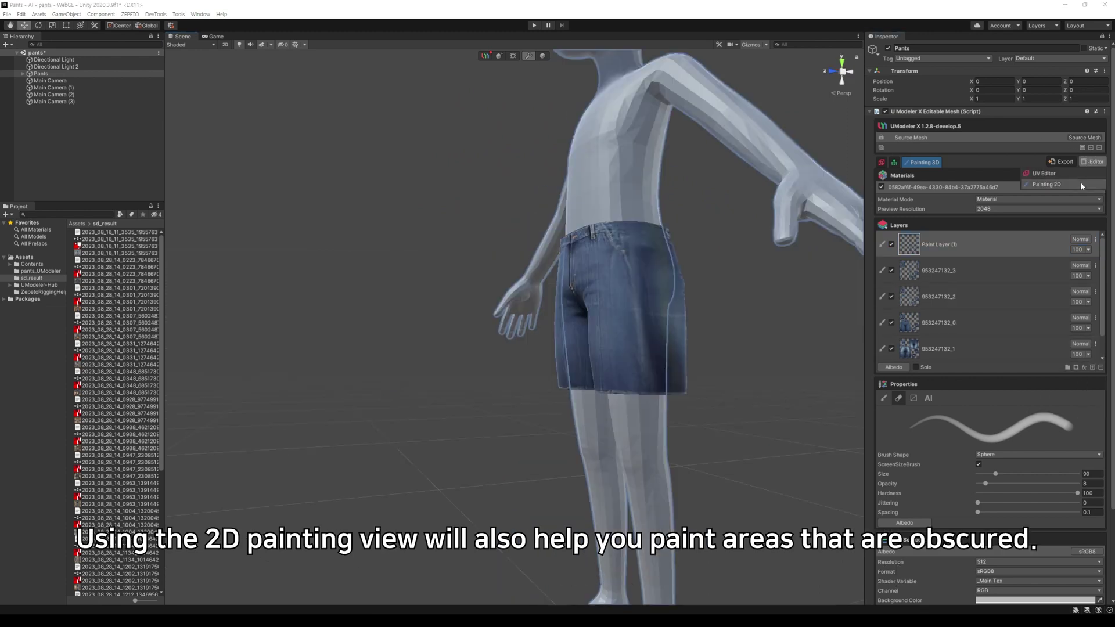
pyautogui.click(1052, 185)
pyautogui.moveTo(405, 171); pyautogui.dragTo(233, 228)
pyautogui.moveTo(397, 329); pyautogui.dragTo(575, 338)
pyautogui.moveTo(414, 289)
pyautogui.mouseDown(button='middle')
pyautogui.moveTo(483, 399)
pyautogui.moveTo(535, 520)
pyautogui.mouseUp(button='middle')
pyautogui.scroll(7, 419, 419)
pyautogui.moveTo(355, 286)
pyautogui.mouseDown(button='middle')
pyautogui.moveTo(542, 521)
pyautogui.moveTo(550, 508)
pyautogui.mouseUp(button='middle')
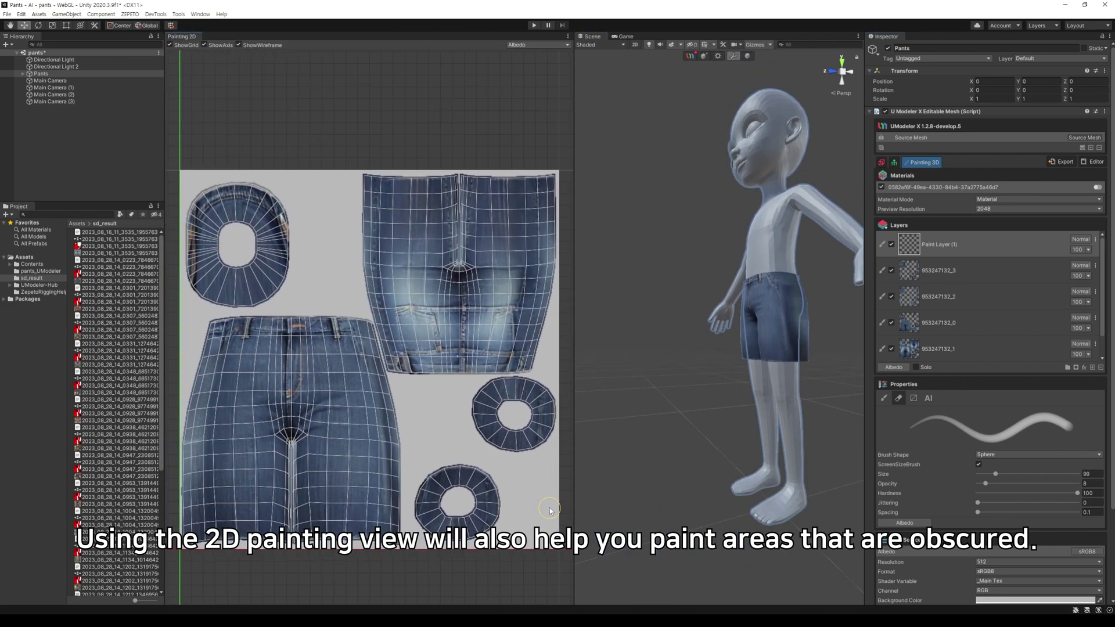
# Step: Set the material mode to Albedo and frame the side of the pants for painting
pyautogui.scroll(-1, 550, 506)
pyautogui.moveTo(772, 491); pyautogui.dragTo(673, 432, button='middle')
pyautogui.keyDown('alt'); pyautogui.moveTo(673, 432); pyautogui.dragTo(749, 431); pyautogui.keyUp('alt')
pyautogui.scroll(5, 735, 428)
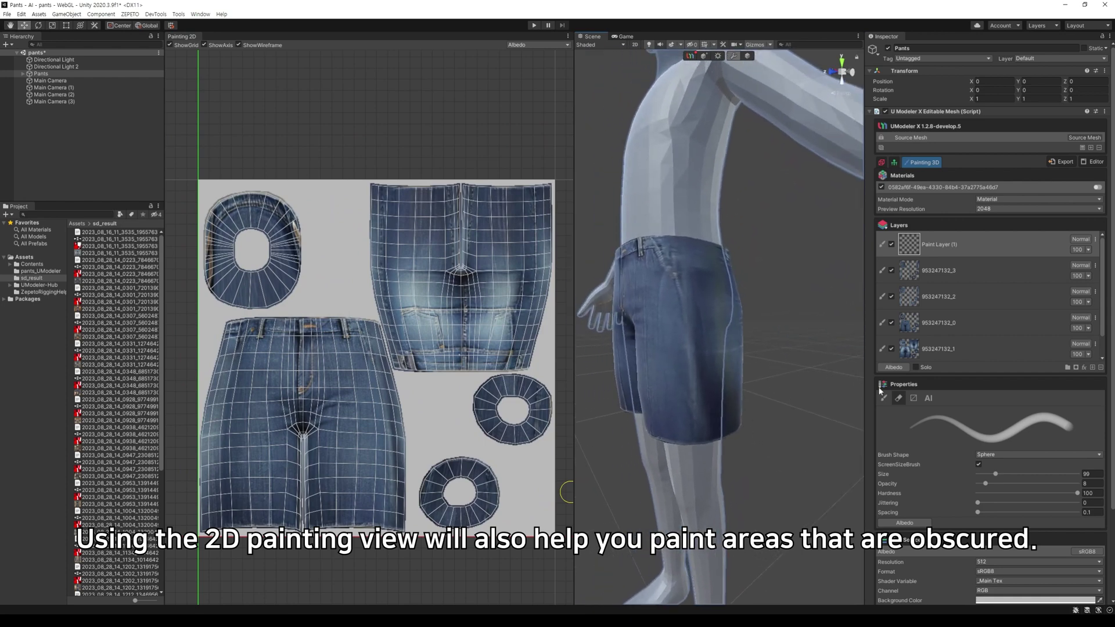
pyautogui.click(1025, 199)
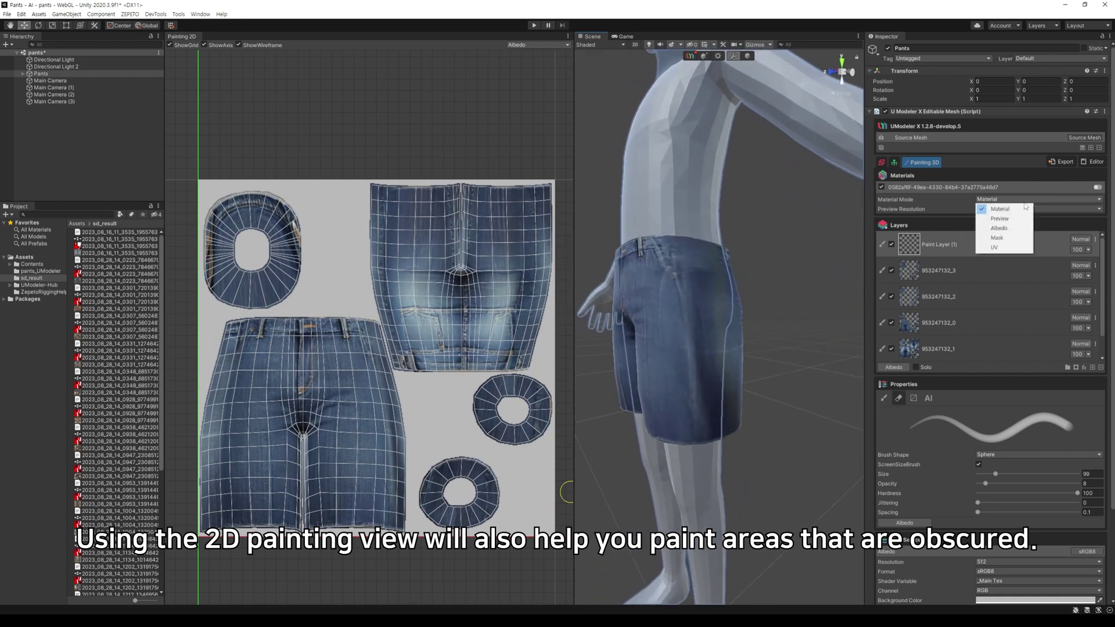
pyautogui.click(1007, 231)
pyautogui.moveTo(771, 260); pyautogui.dragTo(784, 279, button='middle')
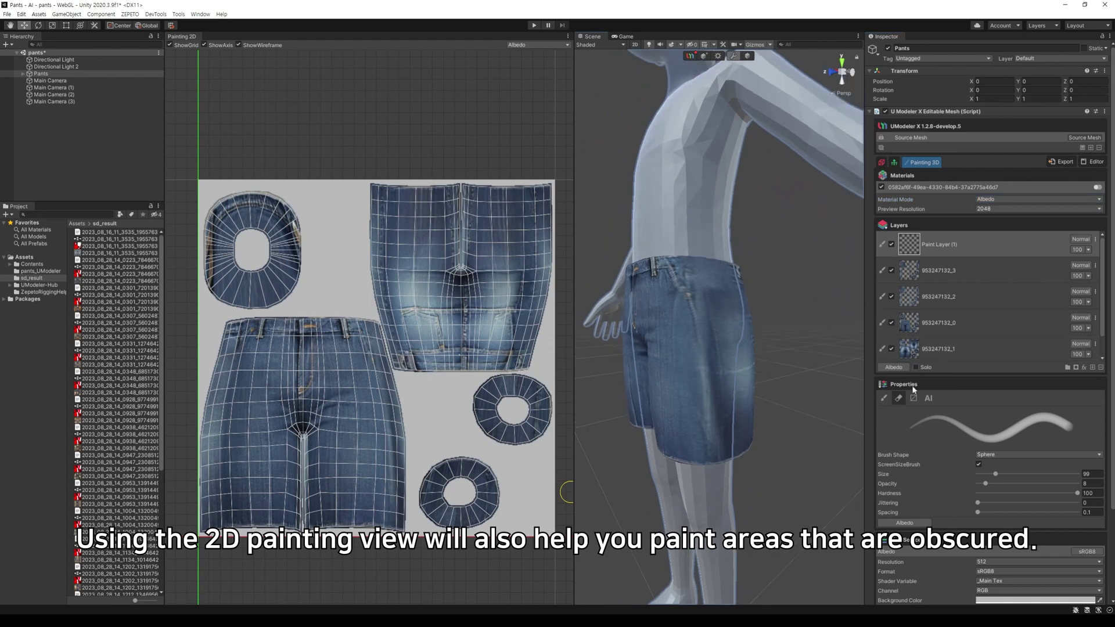
# Step: Brush a blue sampled from the denim over the side seam of the pants, reducing the brush opacity to 2
pyautogui.click(884, 399)
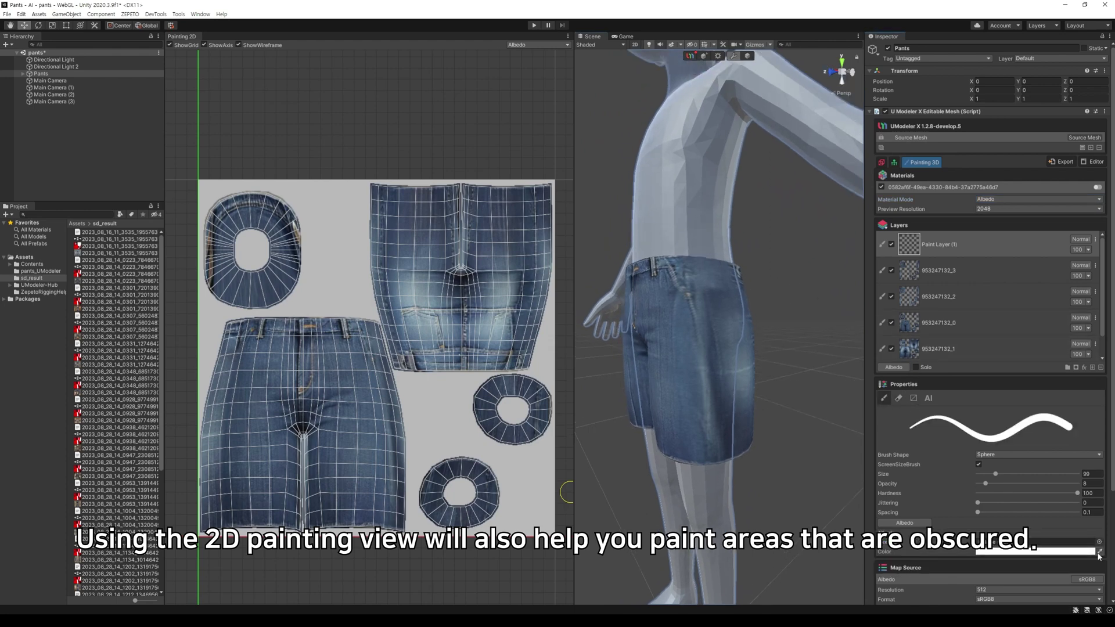
pyautogui.click(692, 373)
pyautogui.moveTo(706, 331); pyautogui.dragTo(711, 455)
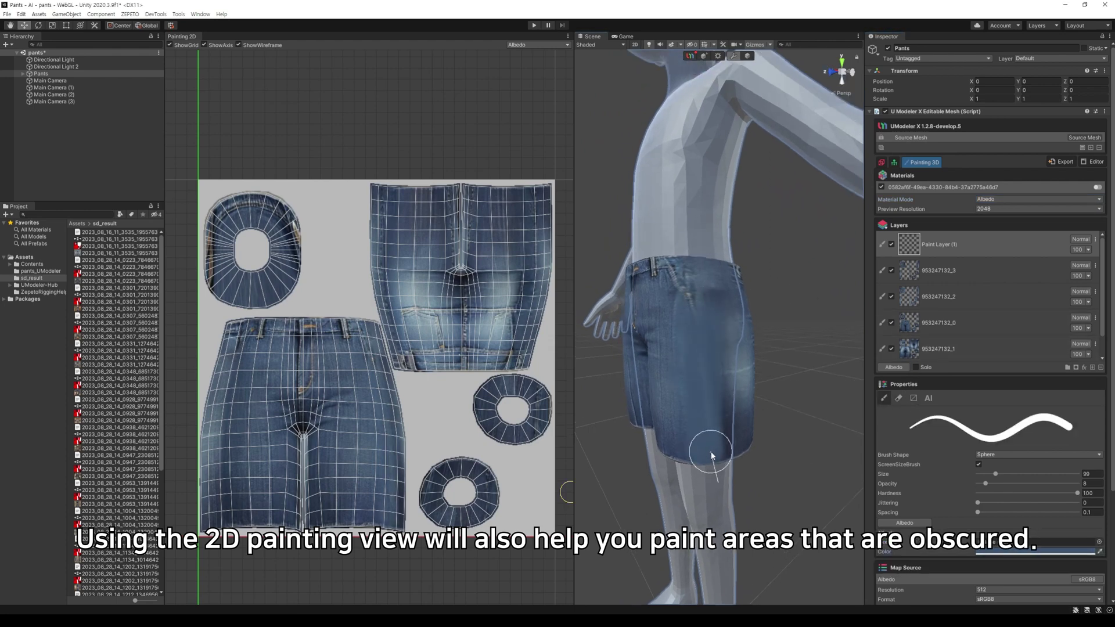
pyautogui.moveTo(987, 486); pyautogui.dragTo(980, 486)
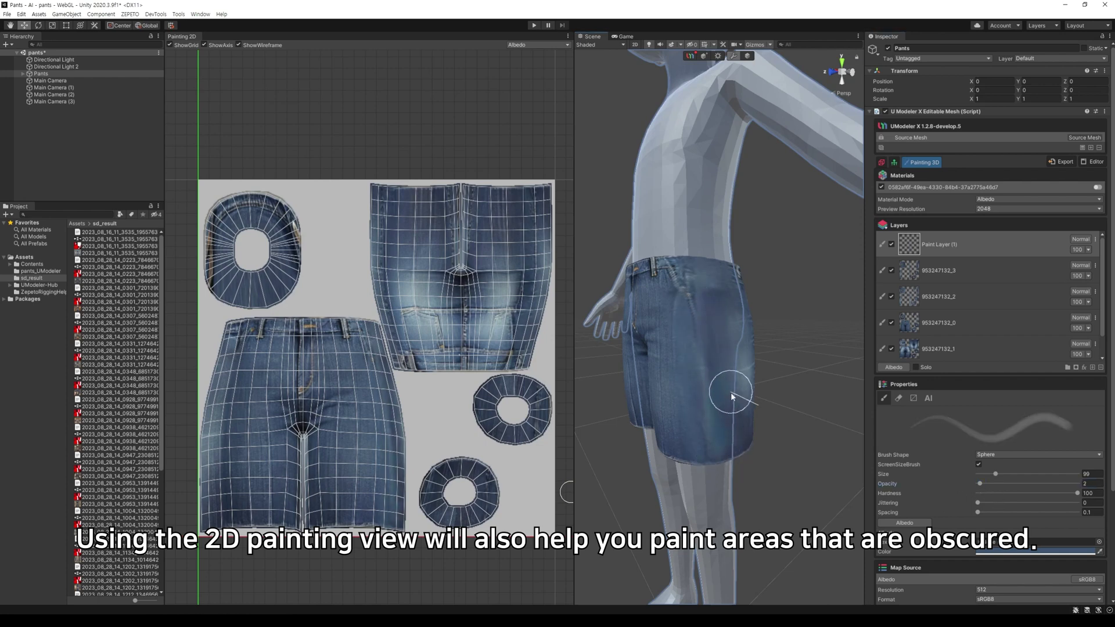
# Step: Examine the side seams and denim blending from the back, the opposite side and the front of the pants
pyautogui.moveTo(737, 290)
pyautogui.keyDown('alt'); pyautogui.mouseDown()
pyautogui.moveTo(788, 383)
pyautogui.moveTo(749, 378)
pyautogui.mouseUp(); pyautogui.keyUp('alt')
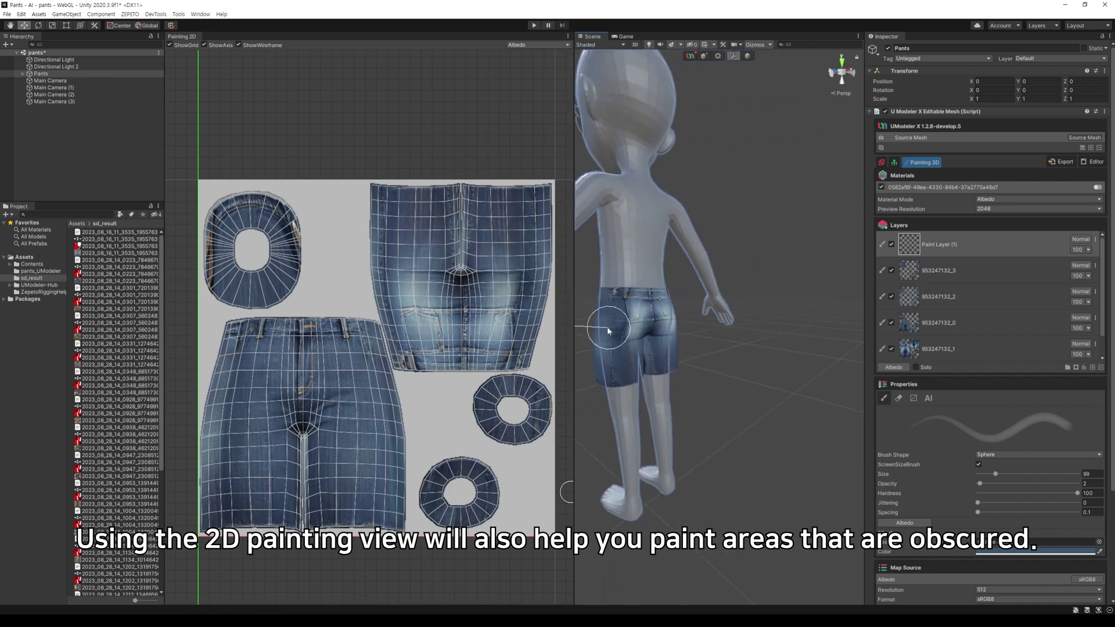
pyautogui.keyDown('alt'); pyautogui.moveTo(597, 363); pyautogui.dragTo(610, 393); pyautogui.keyUp('alt')
pyautogui.scroll(-5, 611, 394)
pyautogui.moveTo(612, 394); pyautogui.dragTo(841, 398, button='middle')
pyautogui.keyDown('alt'); pyautogui.moveTo(840, 397); pyautogui.dragTo(630, 384); pyautogui.keyUp('alt')
pyautogui.scroll(7, 705, 393)
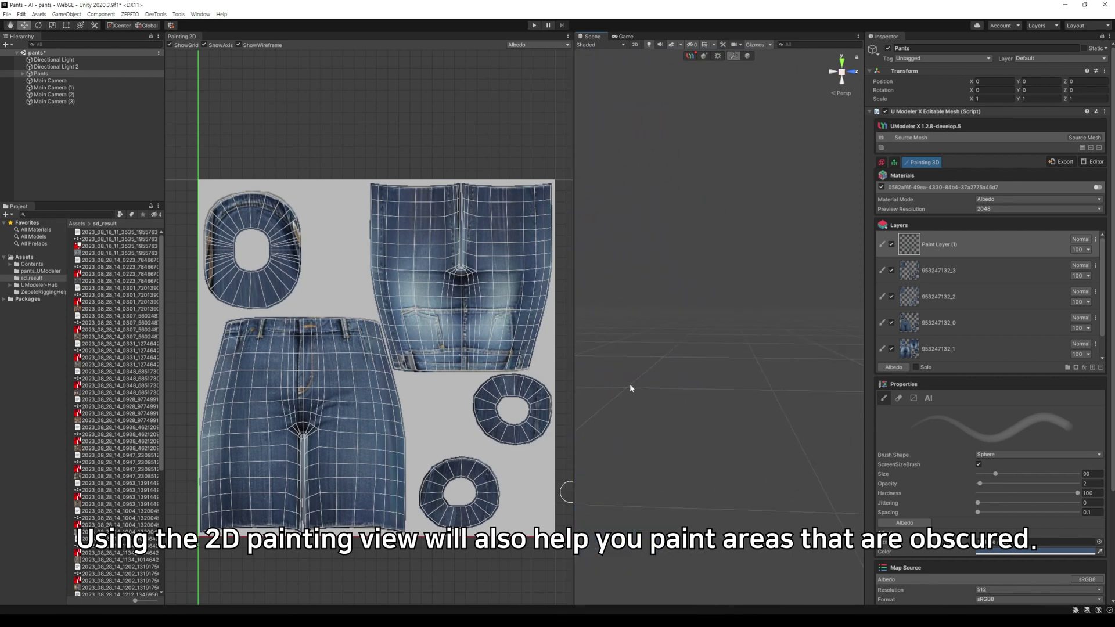
pyautogui.scroll(-5, 630, 385)
pyautogui.moveTo(629, 385); pyautogui.dragTo(790, 415, button='middle')
pyautogui.keyDown('alt'); pyautogui.moveTo(813, 414); pyautogui.dragTo(789, 418); pyautogui.keyUp('alt')
pyautogui.moveTo(790, 419); pyautogui.dragTo(782, 420, button='middle')
pyautogui.moveTo(782, 421)
pyautogui.keyDown('alt'); pyautogui.mouseDown()
pyautogui.moveTo(677, 372)
pyautogui.moveTo(752, 428)
pyautogui.moveTo(694, 428)
pyautogui.moveTo(769, 445)
pyautogui.moveTo(720, 447)
pyautogui.mouseUp(); pyautogui.keyUp('alt')
pyautogui.scroll(10, 769, 445)
pyautogui.moveTo(488, 445); pyautogui.dragTo(516, 497, button='middle')
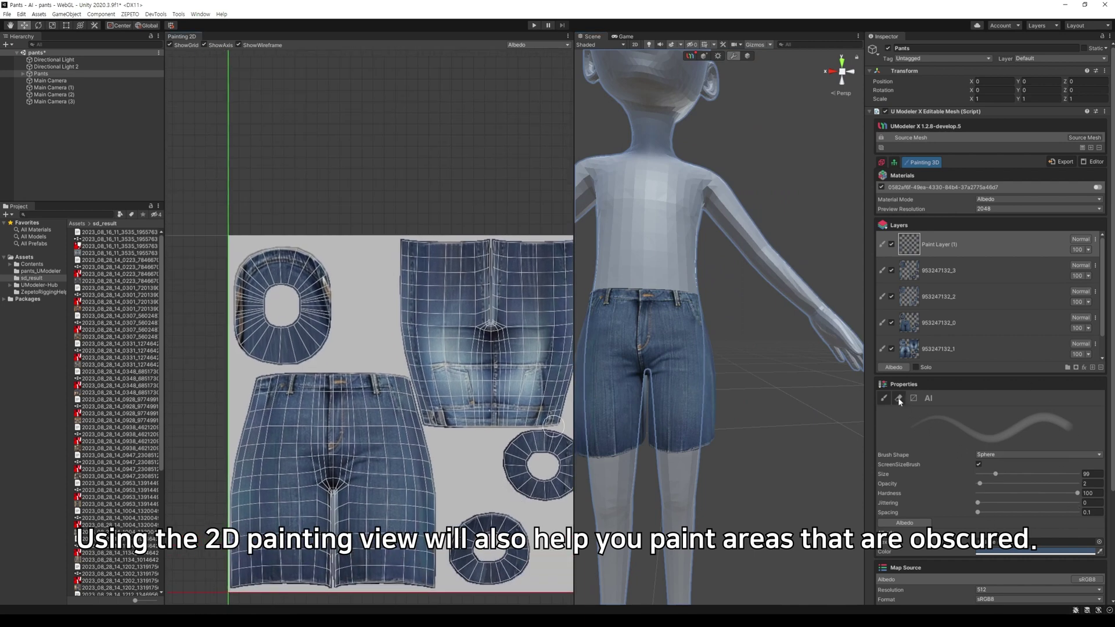
# Step: Set the brush opacity to 100 and fill the inner waist ring in the UV layout with dark navy using Rect Fill
pyautogui.moveTo(999, 485); pyautogui.dragTo(1080, 485)
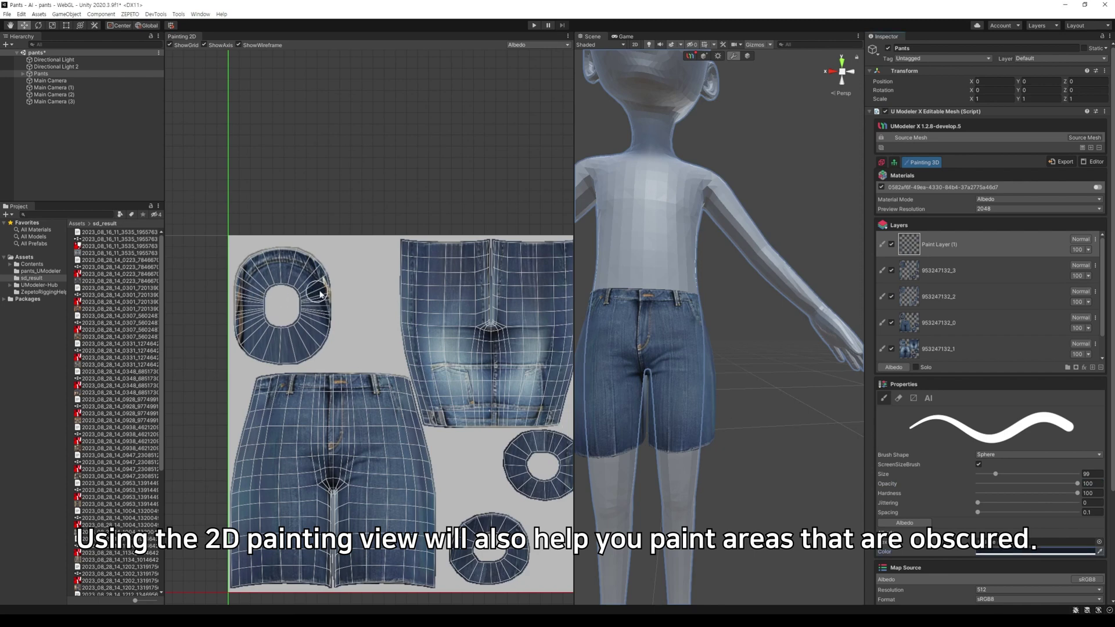
pyautogui.click(913, 397)
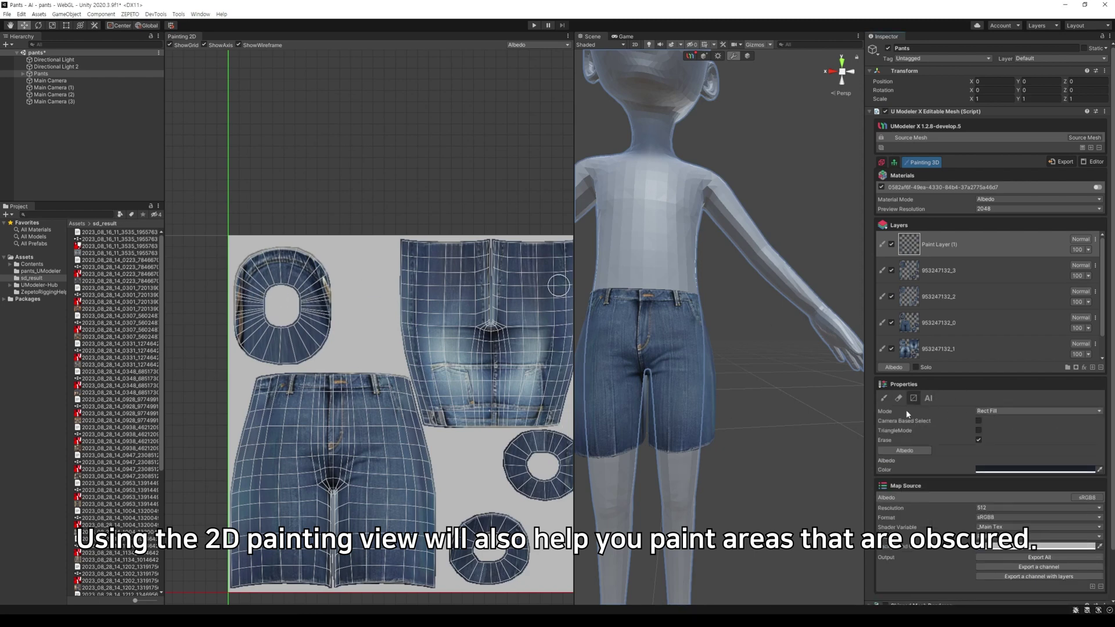
pyautogui.moveTo(241, 245); pyautogui.dragTo(315, 342)
pyautogui.click(885, 399)
pyautogui.click(914, 398)
pyautogui.moveTo(240, 246); pyautogui.dragTo(329, 348)
# Step: Fill the two inner leg rings in the UV layout with the same dark navy
pyautogui.moveTo(392, 363); pyautogui.dragTo(352, 297, button='middle')
pyautogui.moveTo(646, 490); pyautogui.dragTo(644, 526, button='right')
pyautogui.press('q')
pyautogui.press('e')
pyautogui.keyDown('alt'); pyautogui.moveTo(644, 525); pyautogui.dragTo(668, 434); pyautogui.keyUp('alt')
pyautogui.moveTo(457, 365); pyautogui.dragTo(541, 435)
pyautogui.moveTo(413, 453); pyautogui.dragTo(479, 515)
pyautogui.keyDown('alt'); pyautogui.moveTo(618, 505); pyautogui.dragTo(691, 483); pyautogui.keyUp('alt')
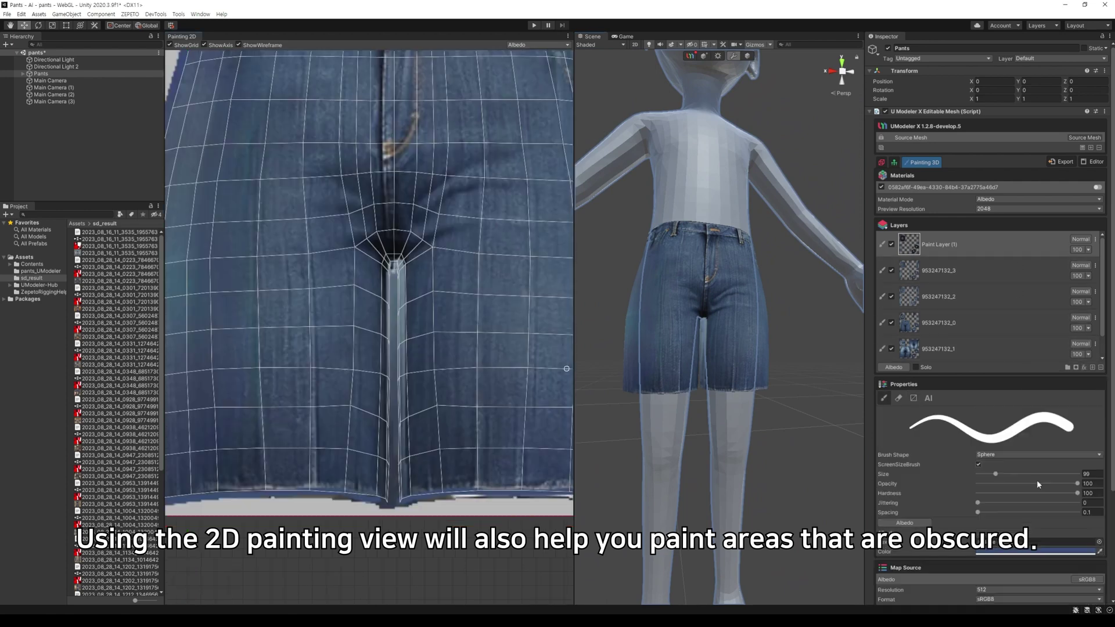
# Step: Paint the light inseam strip on the front UV island with sampled dark blue, lowering the brush opacity to 32
pyautogui.click(1101, 552)
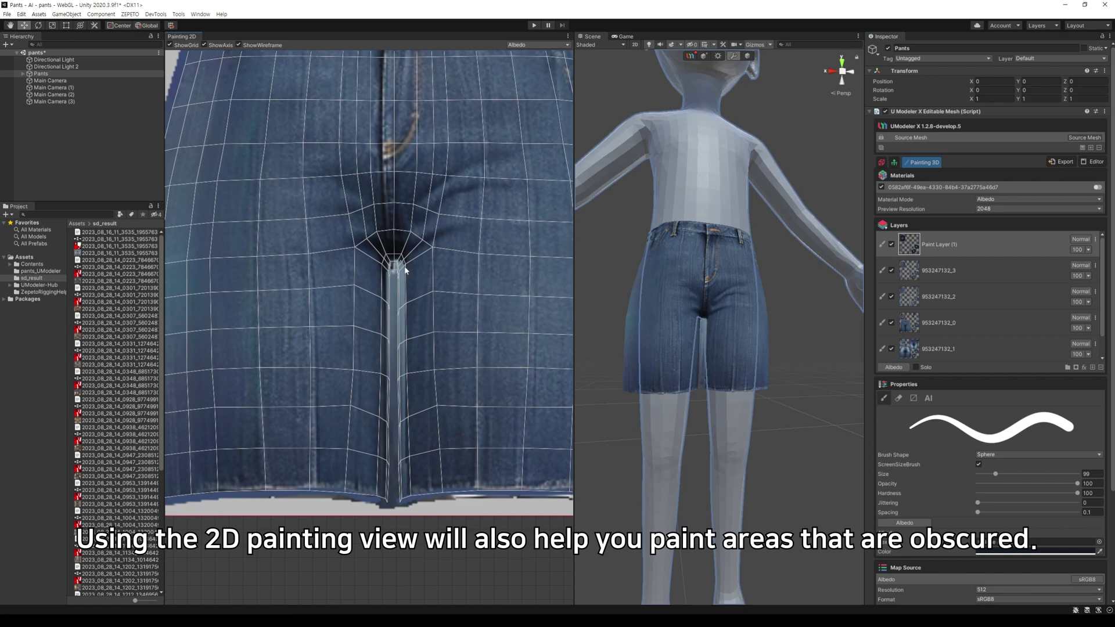
pyautogui.keyDown('shift'); pyautogui.click(407, 453); pyautogui.keyUp('shift')
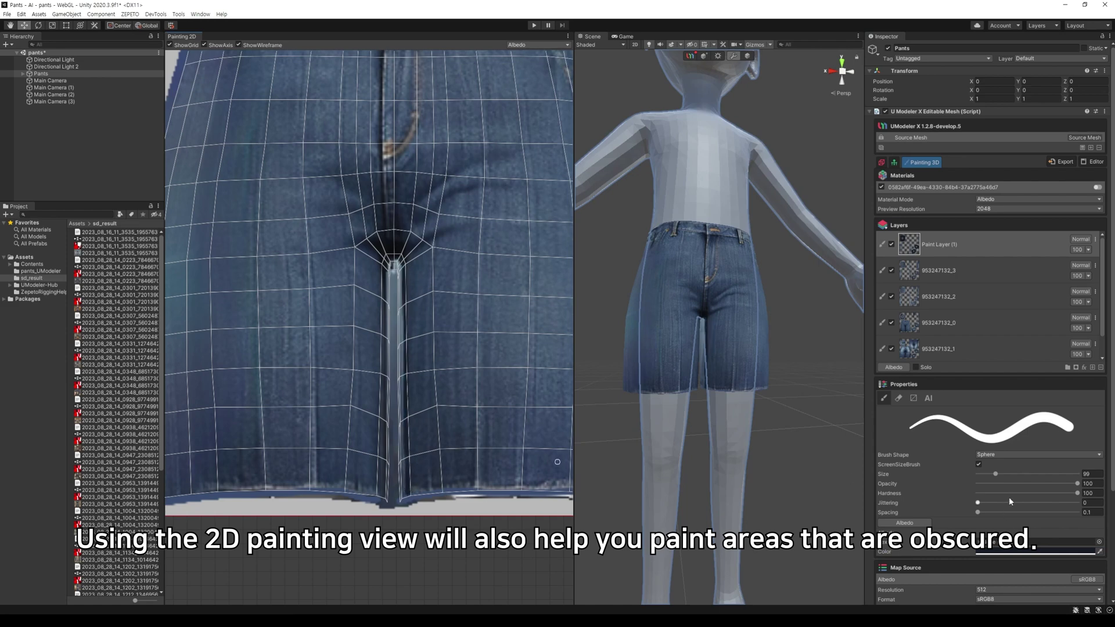
pyautogui.moveTo(1044, 484); pyautogui.dragTo(1012, 487)
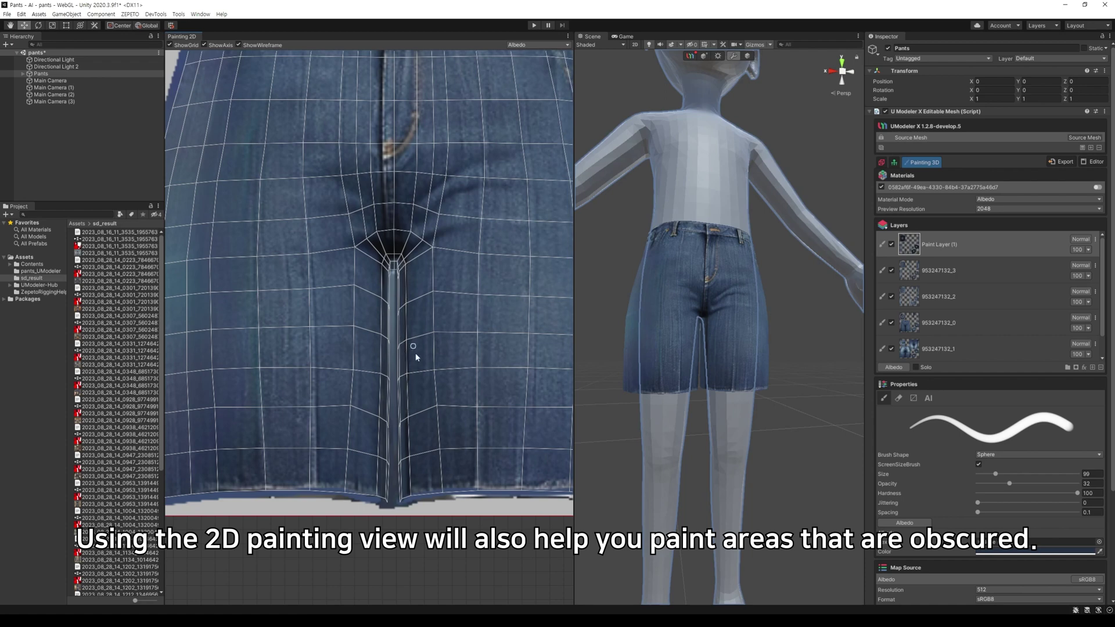
pyautogui.keyDown('shift'); pyautogui.click(407, 453); pyautogui.keyUp('shift')
# Step: Reduce the brush opacity to 9 and darken the front inseam strip from the crotch to the hem
pyautogui.moveTo(519, 407); pyautogui.dragTo(473, 454, button='middle')
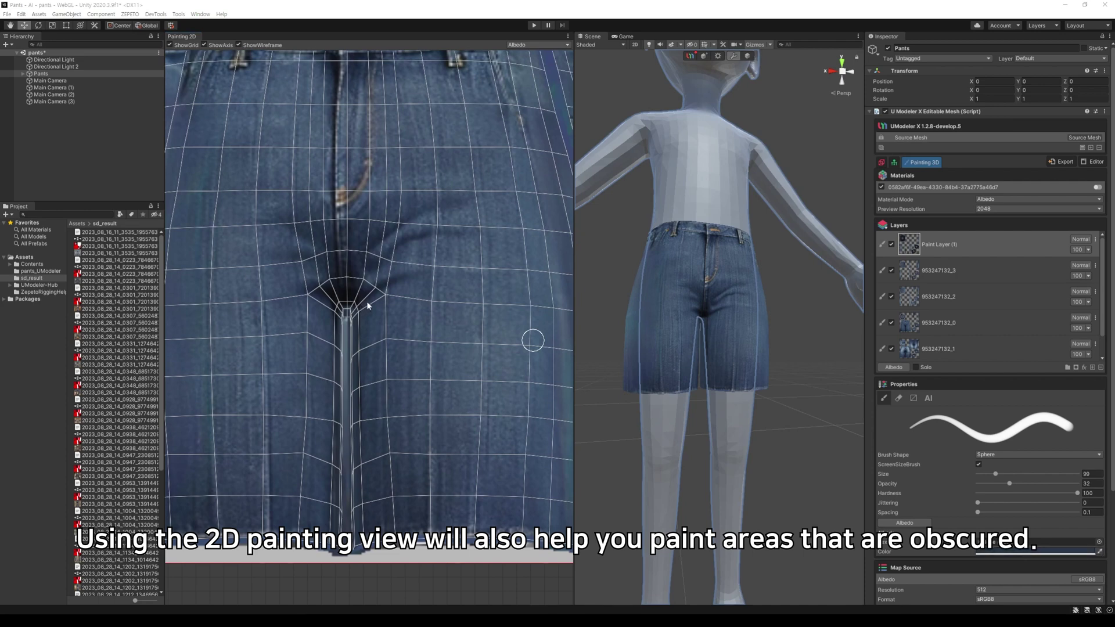
pyautogui.moveTo(1010, 483); pyautogui.dragTo(987, 483)
pyautogui.moveTo(349, 318); pyautogui.dragTo(345, 530)
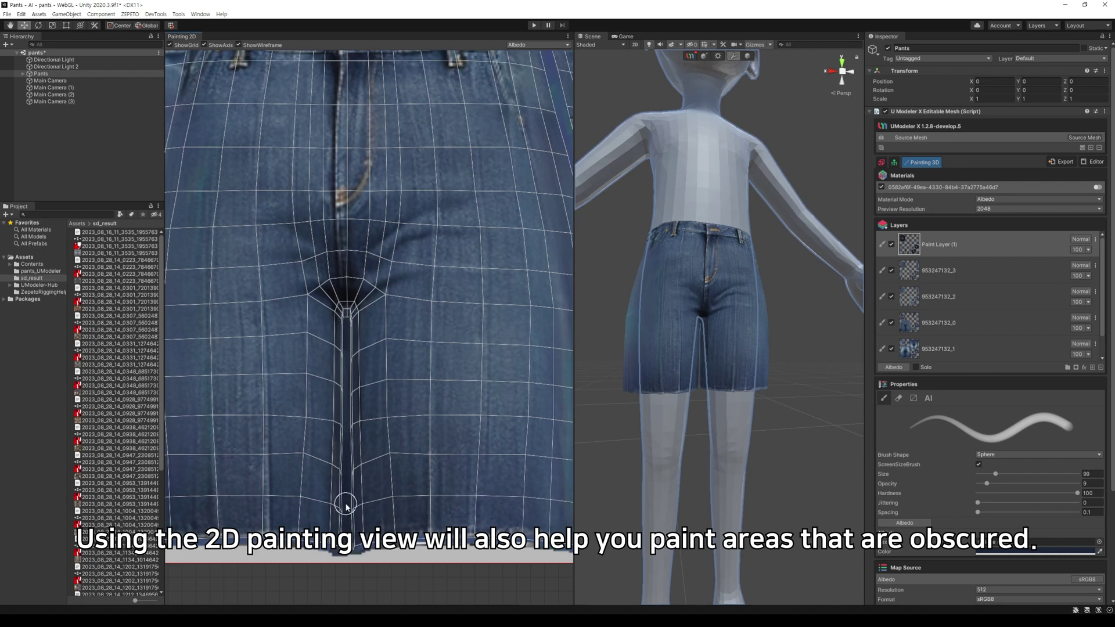
# Step: Darken the inseam strip on the back UV island between the crotch and the hem
pyautogui.moveTo(546, 233); pyautogui.dragTo(373, 318, button='middle')
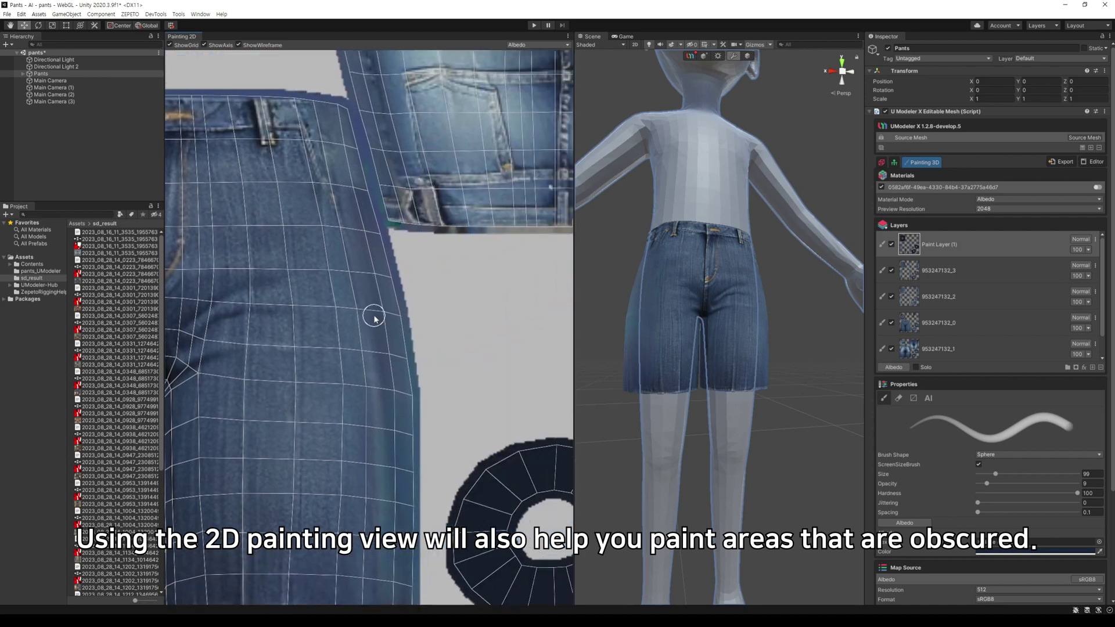
pyautogui.moveTo(549, 134); pyautogui.dragTo(426, 346, button='middle')
pyautogui.moveTo(405, 177); pyautogui.dragTo(415, 413, button='middle')
pyautogui.moveTo(415, 412)
pyautogui.mouseDown()
pyautogui.moveTo(418, 210)
pyautogui.moveTo(413, 409)
pyautogui.moveTo(416, 220)
pyautogui.mouseUp()
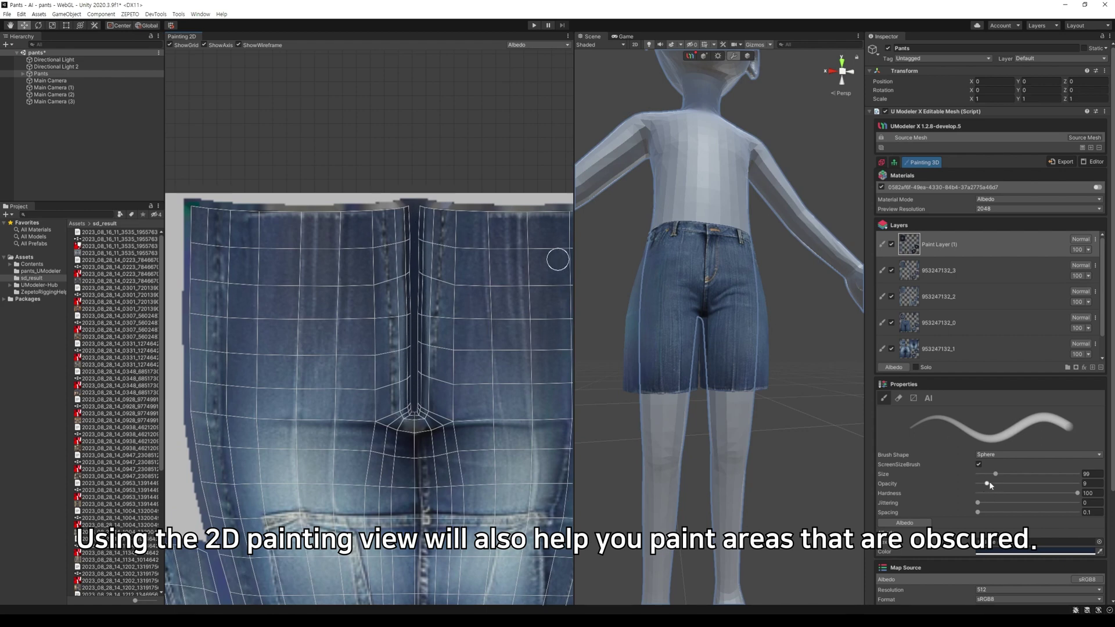
# Step: Reduce the brush opacity to 2 and blend the back inseam using colors sampled from the surrounding denim
pyautogui.moveTo(987, 484); pyautogui.dragTo(980, 483)
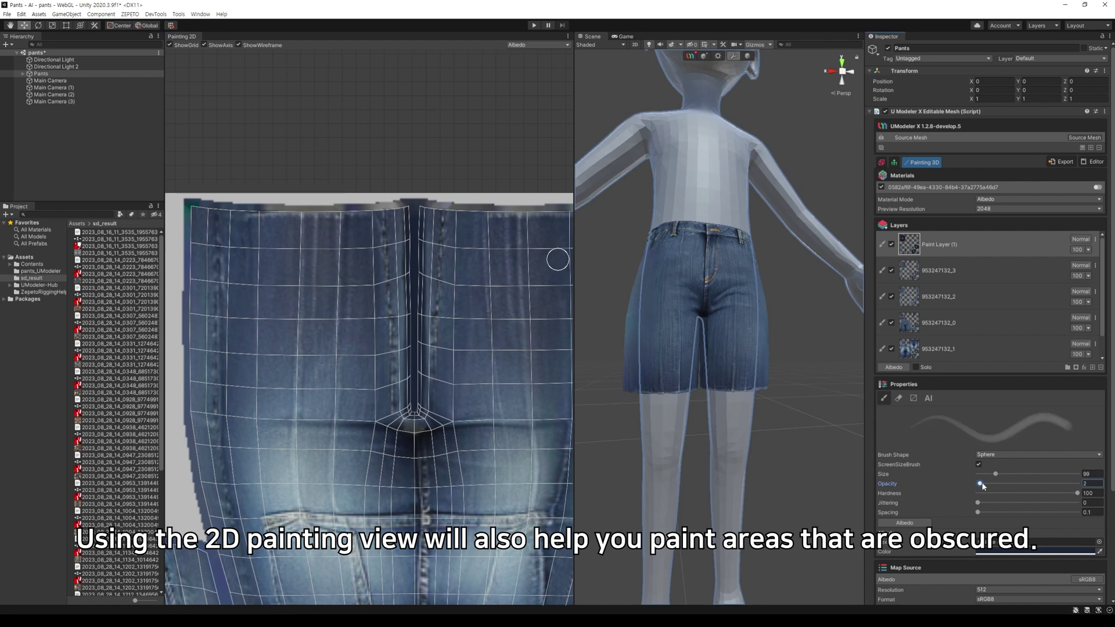
pyautogui.click(1099, 552)
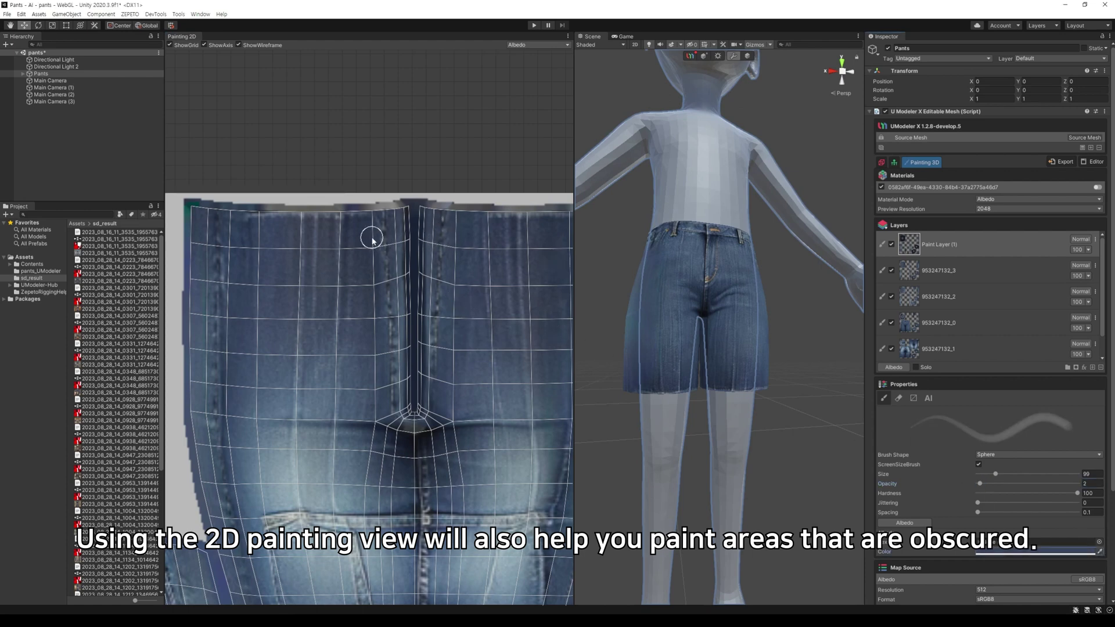
pyautogui.click(1098, 552)
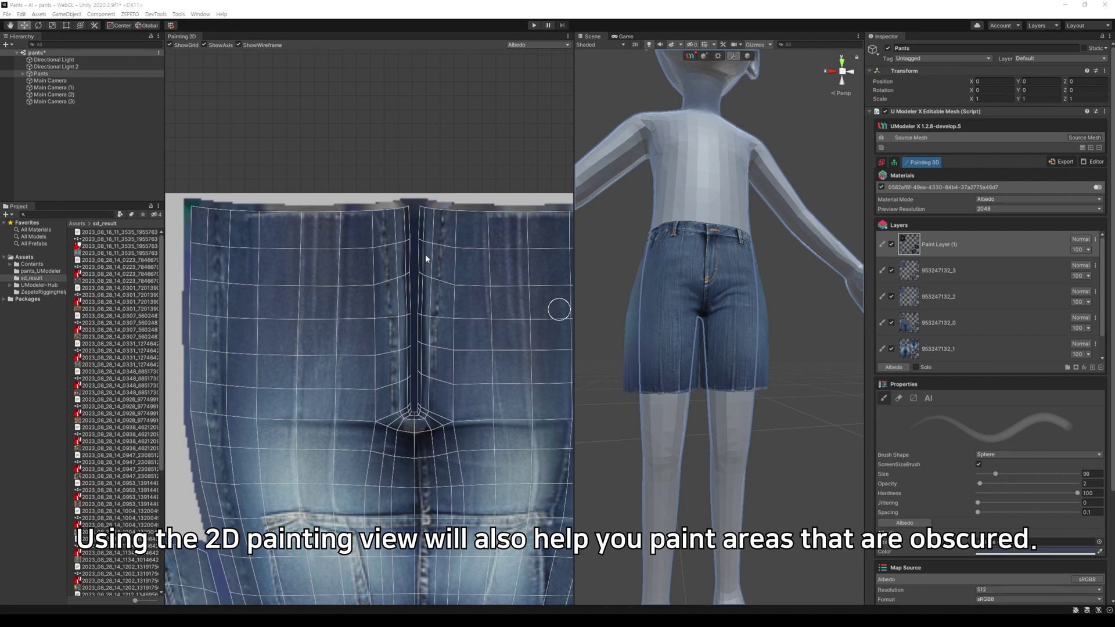
pyautogui.click(351, 221)
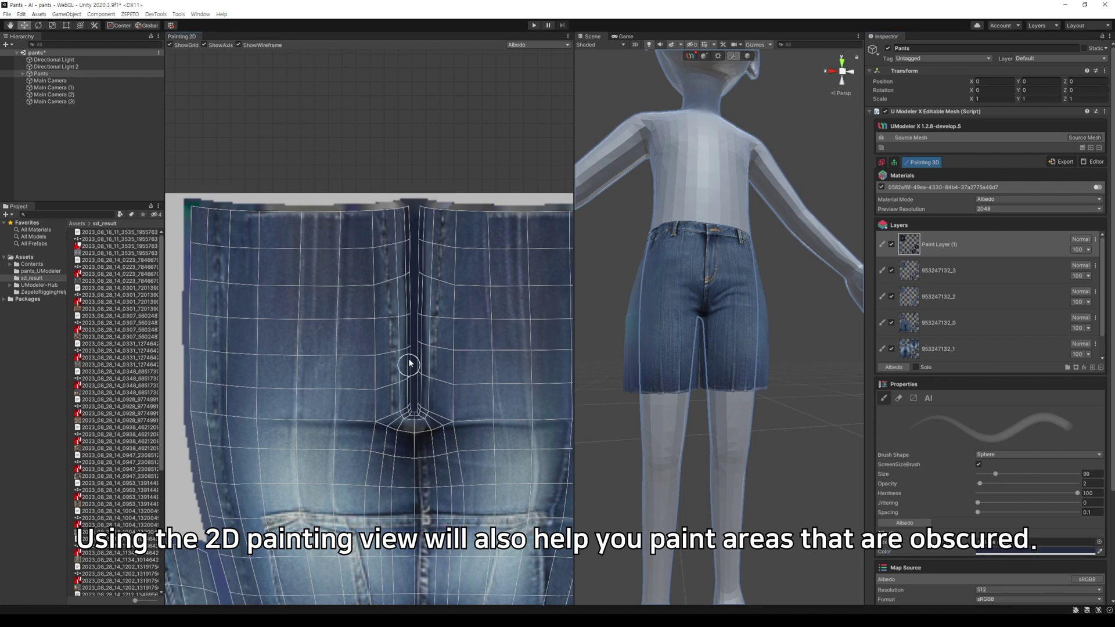
pyautogui.moveTo(406, 365)
pyautogui.mouseDown()
pyautogui.moveTo(409, 417)
pyautogui.moveTo(424, 404)
pyautogui.moveTo(425, 340)
pyautogui.mouseUp()
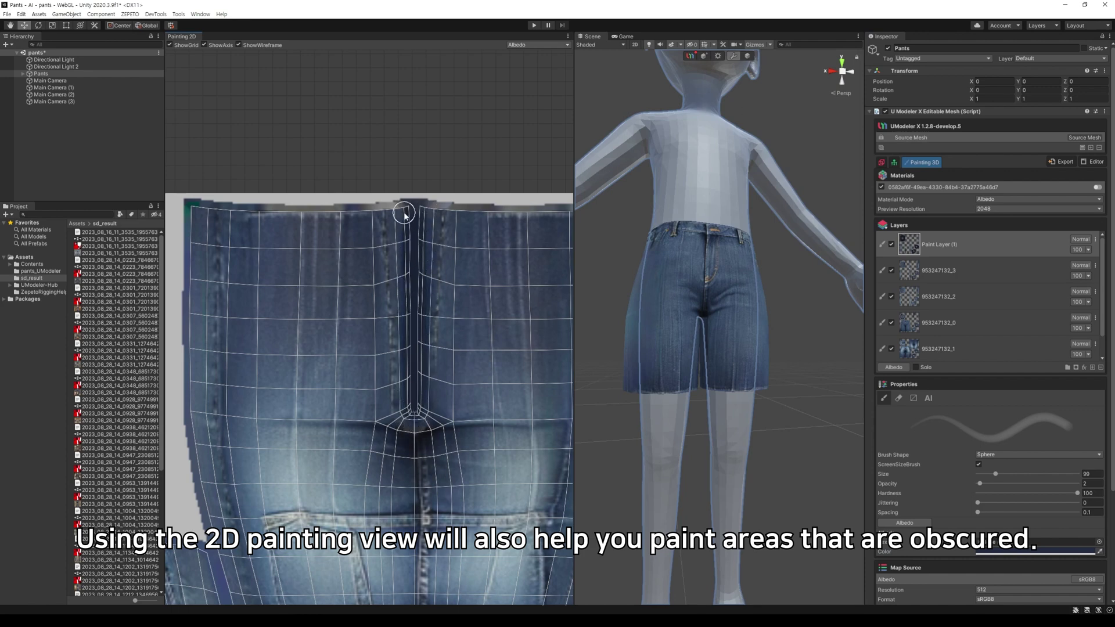
# Step: Export all of the pants' painted texture maps to the Assets folder as the PNG file Pants-Albedo
pyautogui.scroll(-5, 738, 387)
pyautogui.keyDown('alt'); pyautogui.moveTo(792, 406); pyautogui.dragTo(720, 417); pyautogui.keyUp('alt')
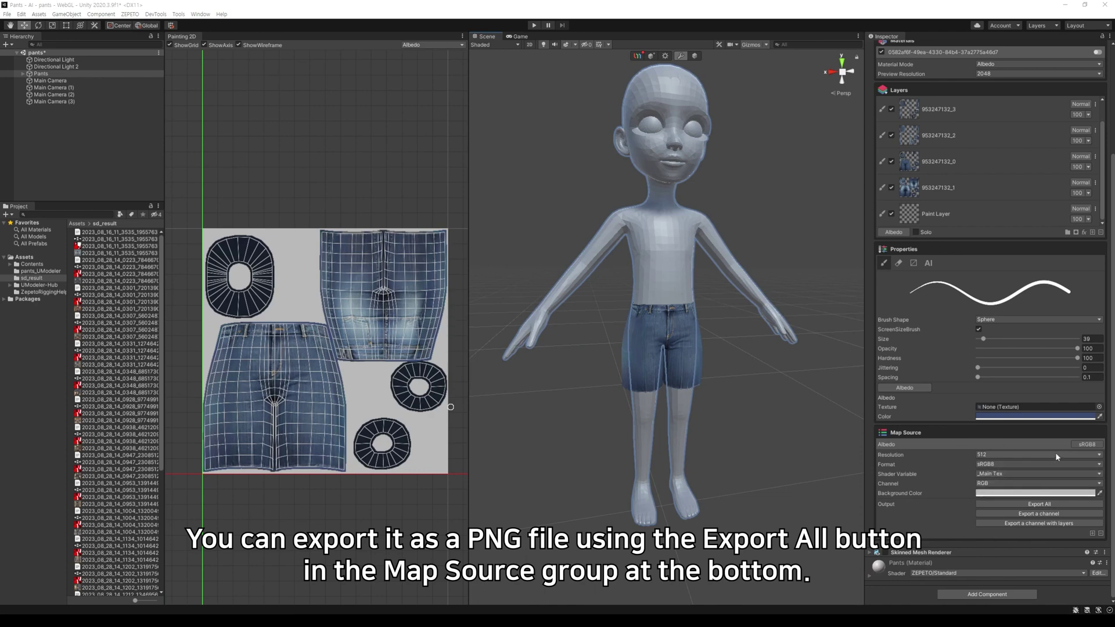
pyautogui.click(1050, 507)
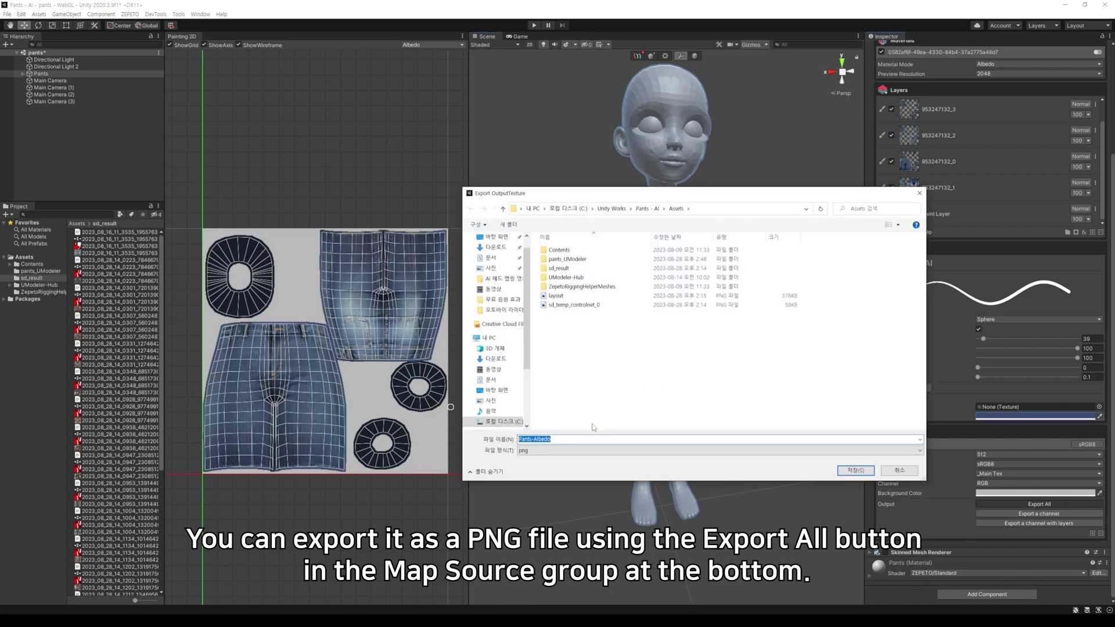
pyautogui.click(852, 471)
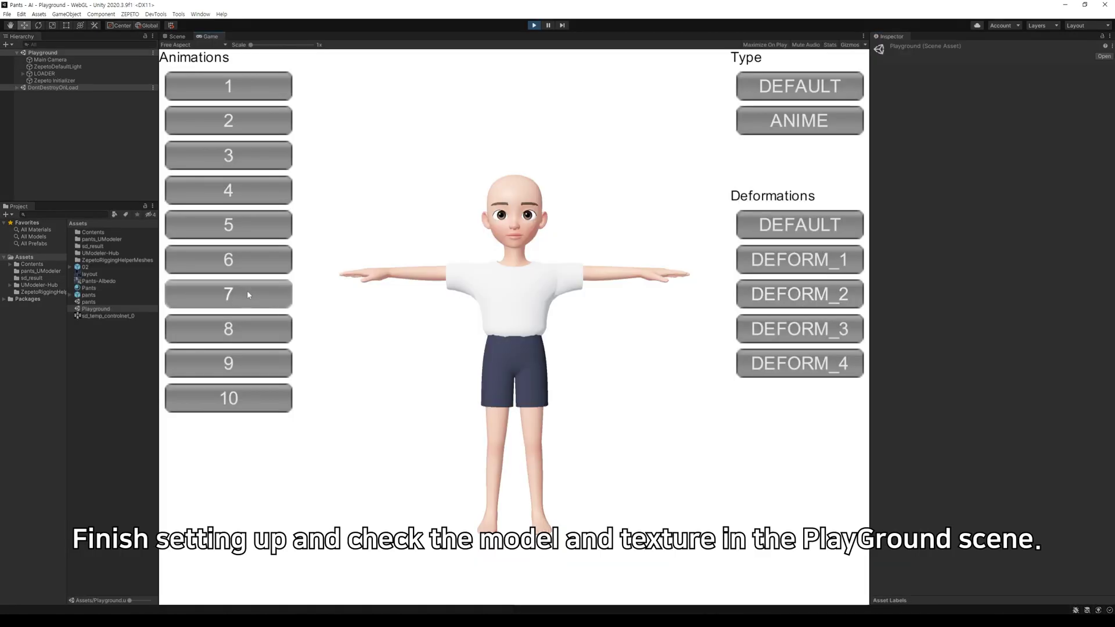
# Step: Enable ClothesBottom on the LOADER object in the Playground scene and assign the pants asset to it
pyautogui.click(87, 73)
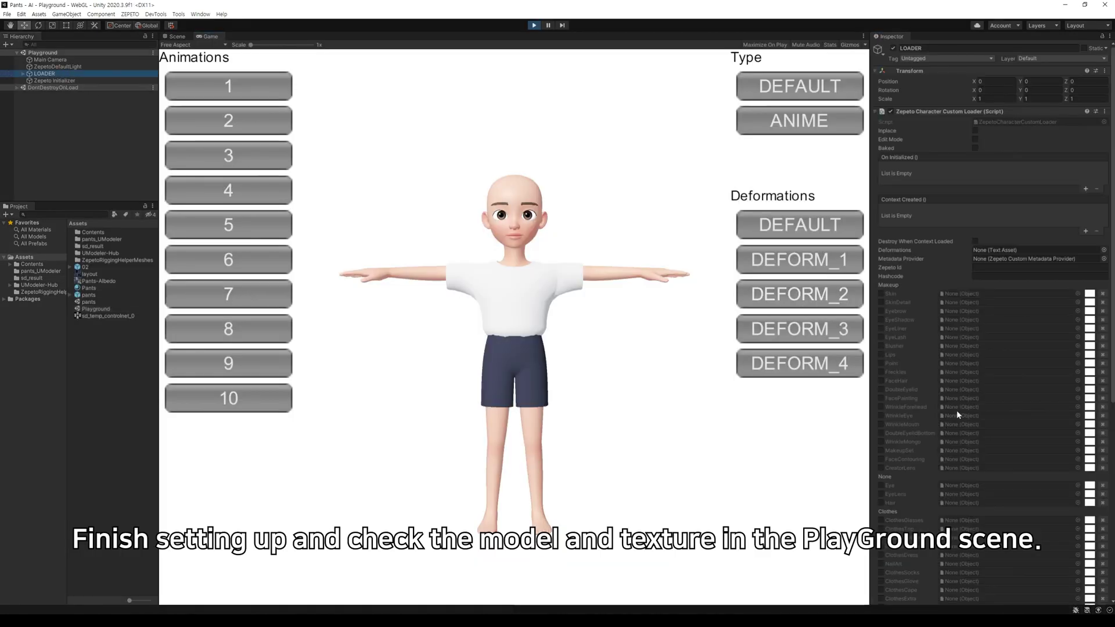
pyautogui.click(882, 303)
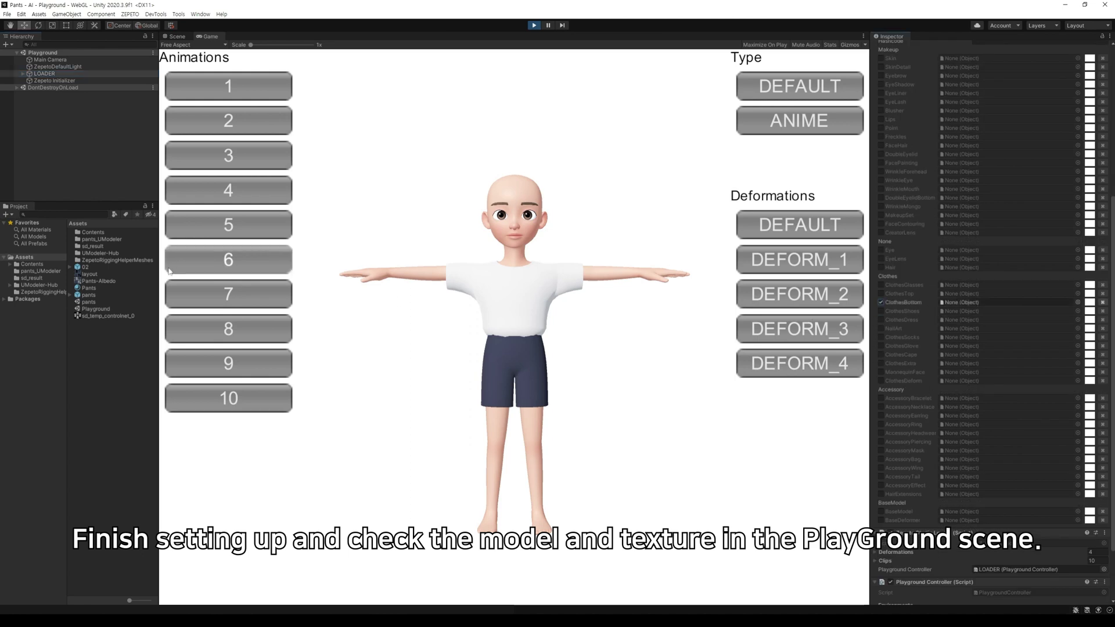
pyautogui.moveTo(87, 298); pyautogui.dragTo(958, 306)
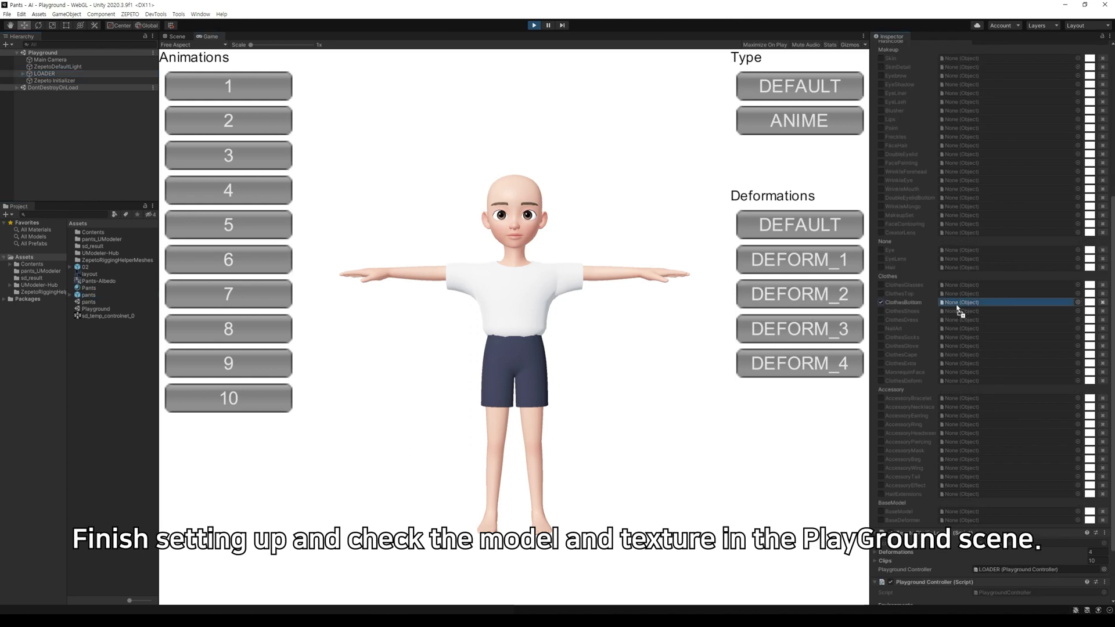
# Step: Play avatar animations 2 to 6, 8 and 9 to examine how the denim pants and texture look in motion
pyautogui.click(241, 122)
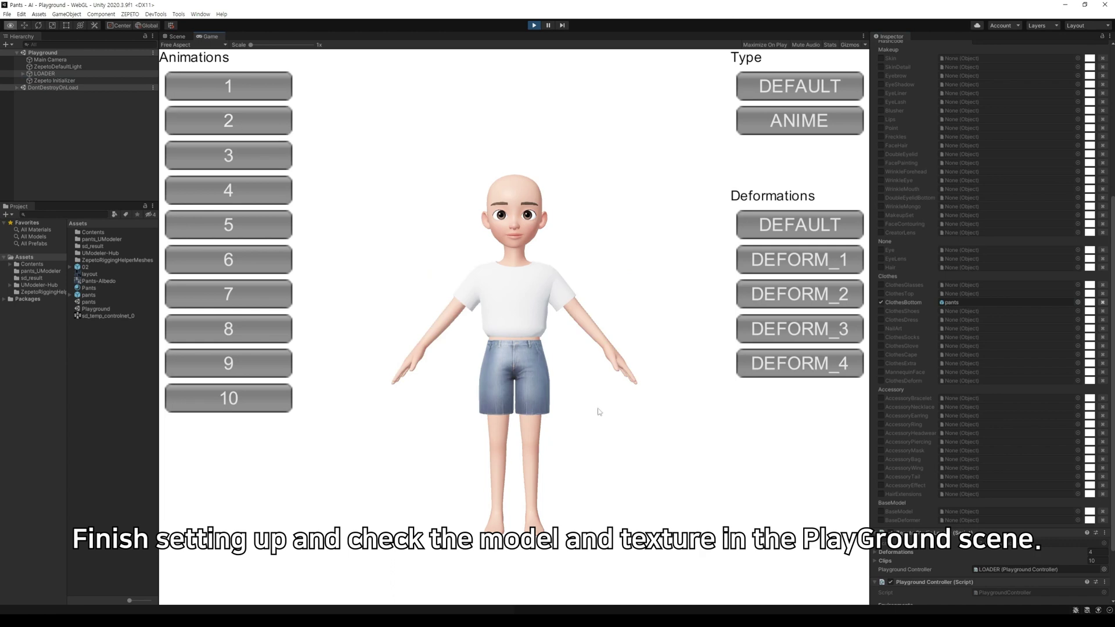
pyautogui.click(250, 157)
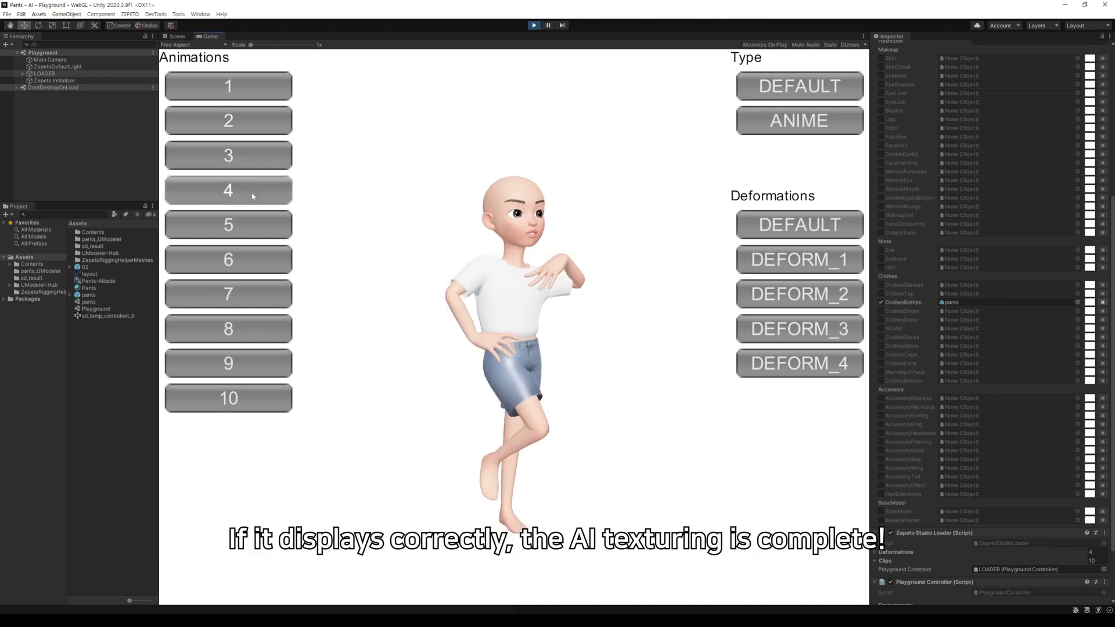
pyautogui.click(250, 193)
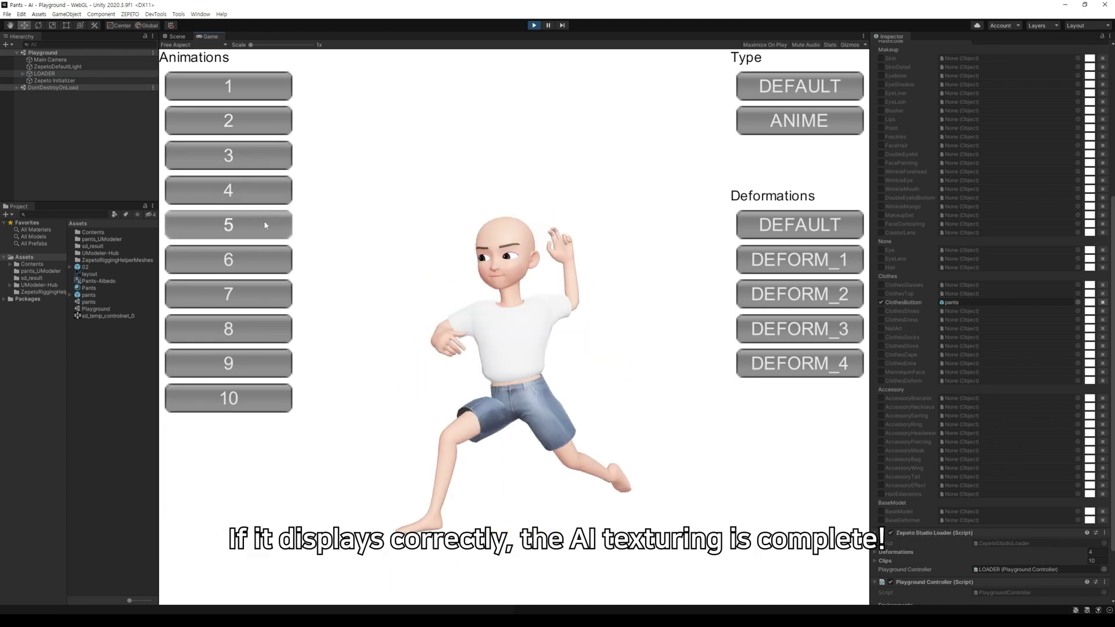
pyautogui.click(267, 229)
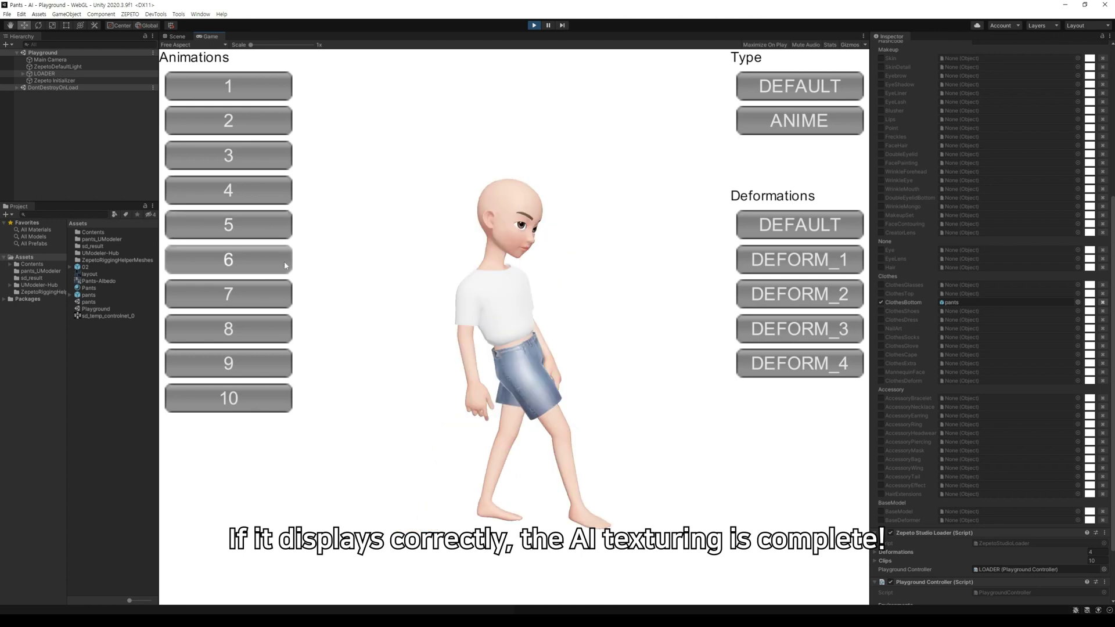
pyautogui.click(266, 263)
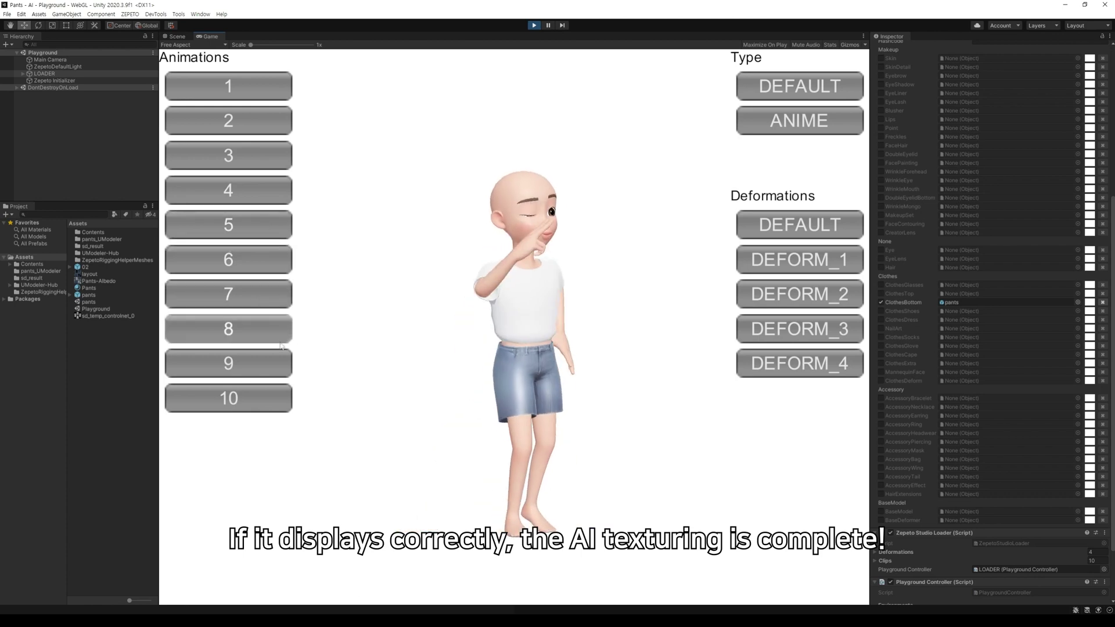
pyautogui.click(256, 325)
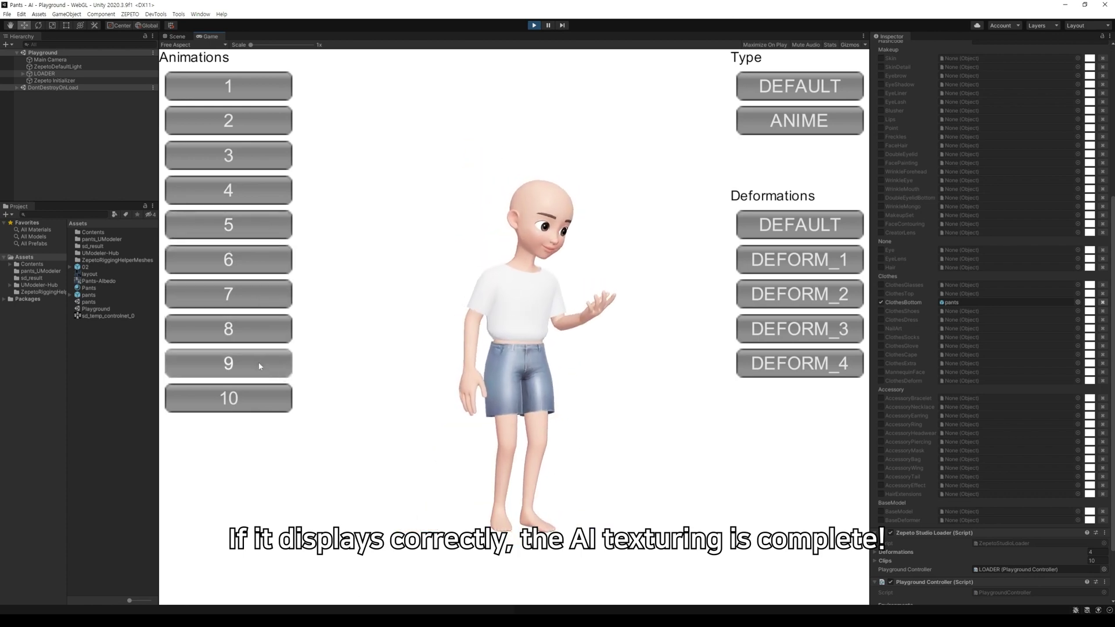
pyautogui.click(269, 365)
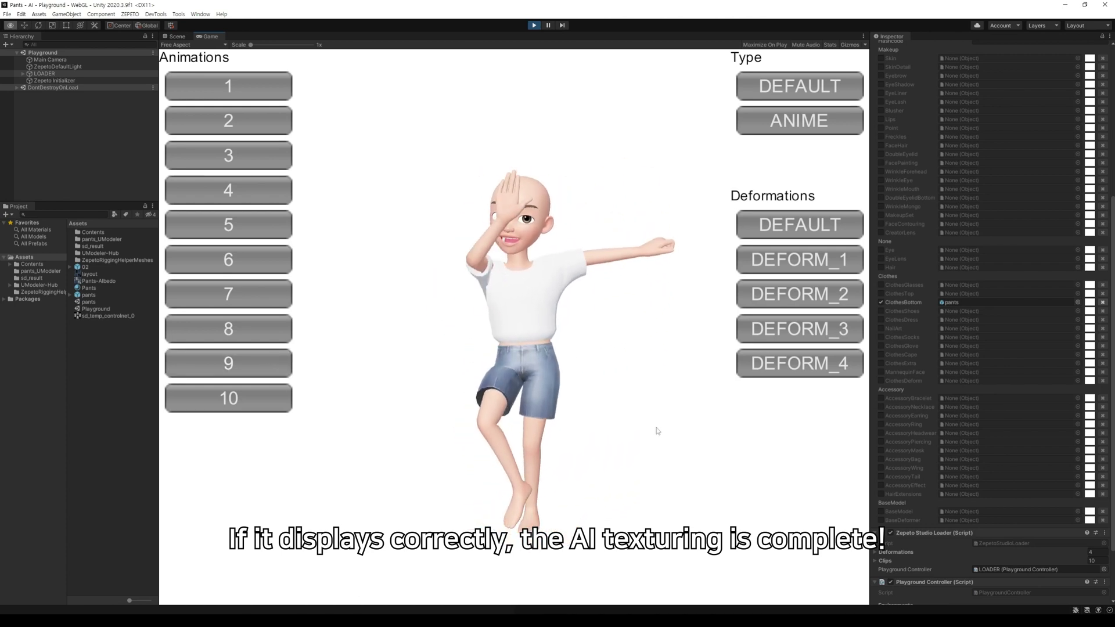
pyautogui.press('alt')
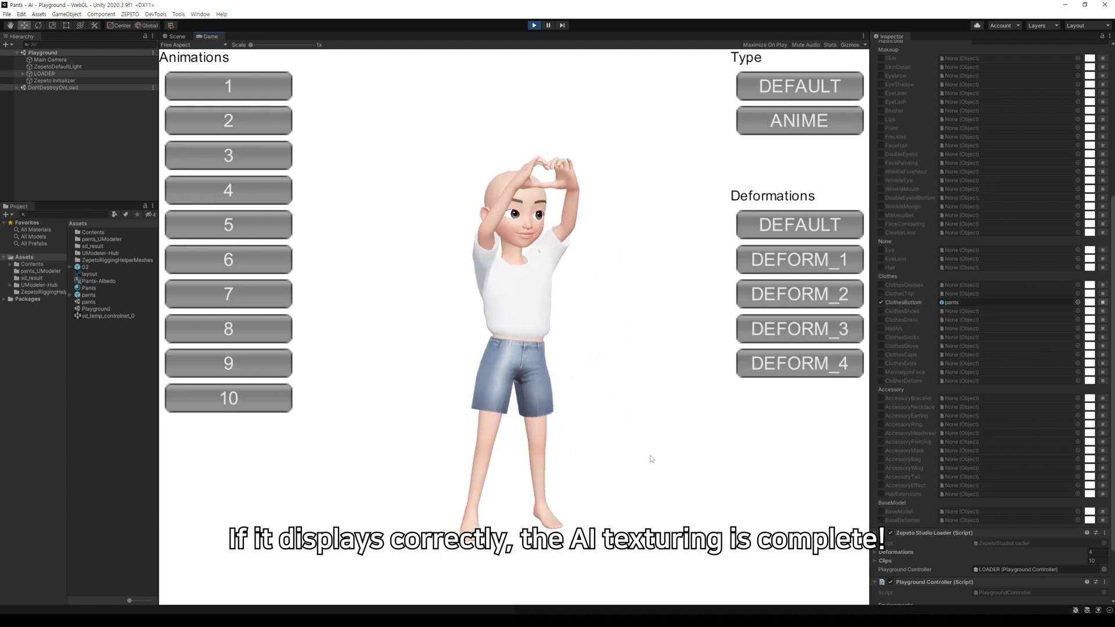